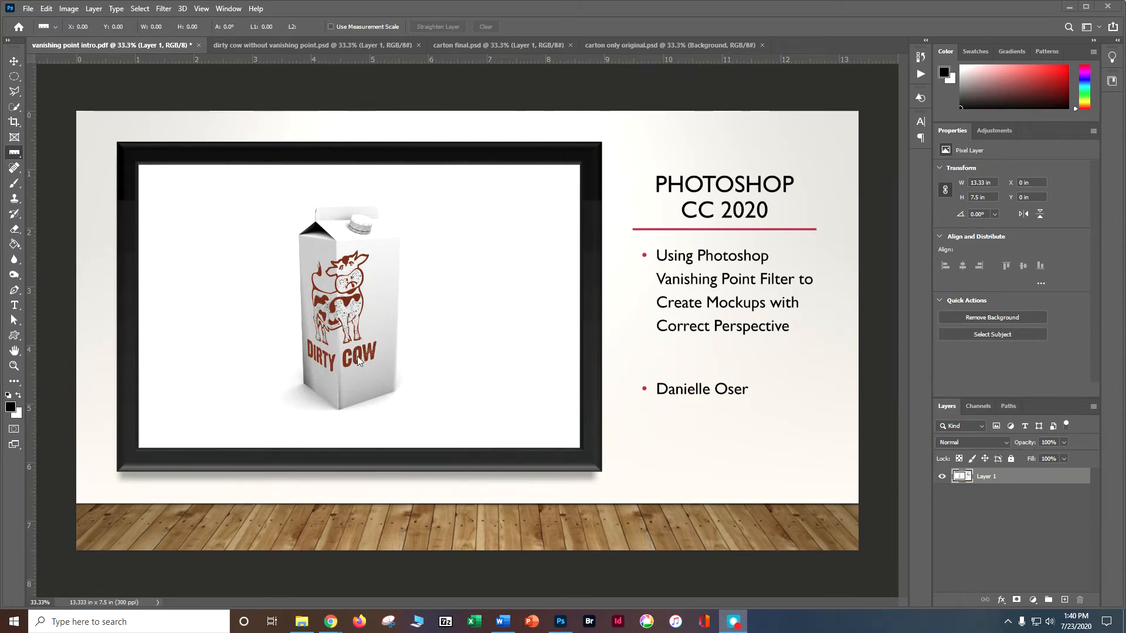
Step: In the dirty cow without vanishing point.psd document, scale the cow logo to about 73% and move it onto the carton's front-right face
{"action": "left_click", "coordinate": [307, 43]}
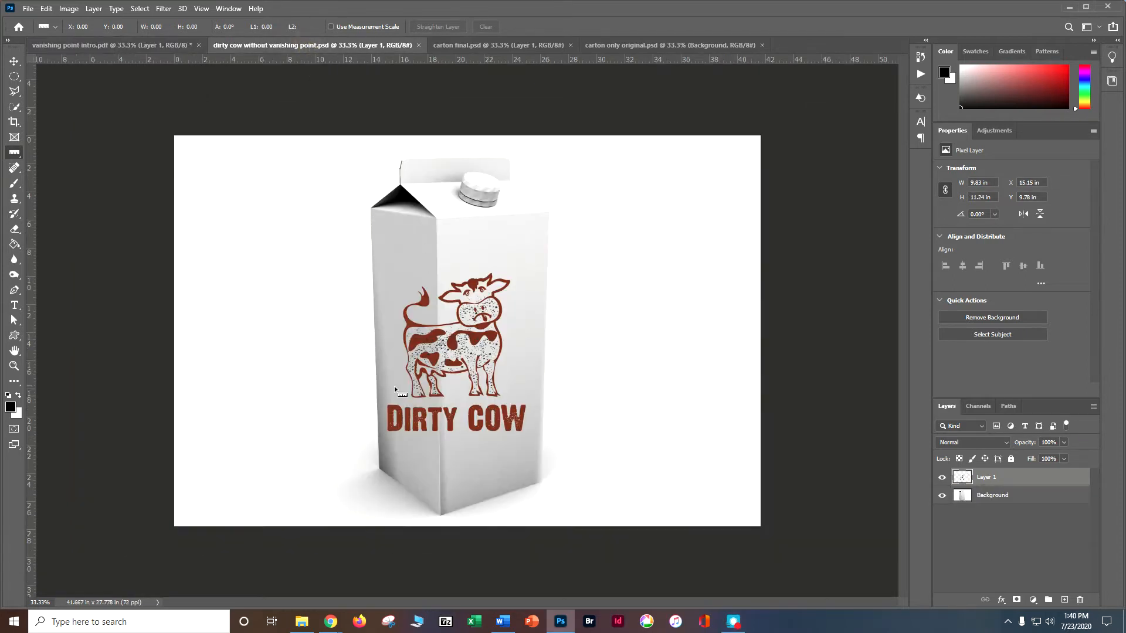
{"action": "mouse_move", "coordinate": [471, 328]}
{"action": "left_mouse_down"}
{"action": "mouse_move", "coordinate": [490, 308]}
{"action": "mouse_move", "coordinate": [459, 335]}
{"action": "mouse_move", "coordinate": [413, 335]}
{"action": "left_mouse_up"}
{"action": "left_click", "coordinate": [13, 61]}
{"action": "left_click", "coordinate": [469, 333]}
{"action": "left_click_drag", "start_coordinate": [525, 274], "coordinate": [487, 315]}
{"action": "left_click_drag", "start_coordinate": [457, 355], "coordinate": [466, 302]}
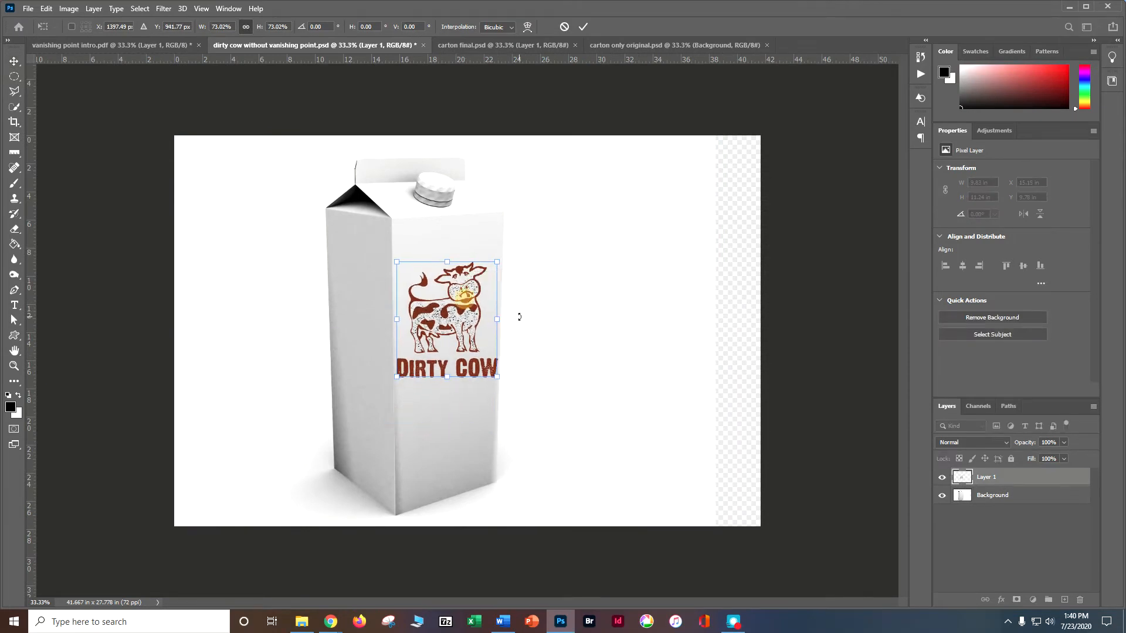
{"action": "left_click", "coordinate": [620, 432]}
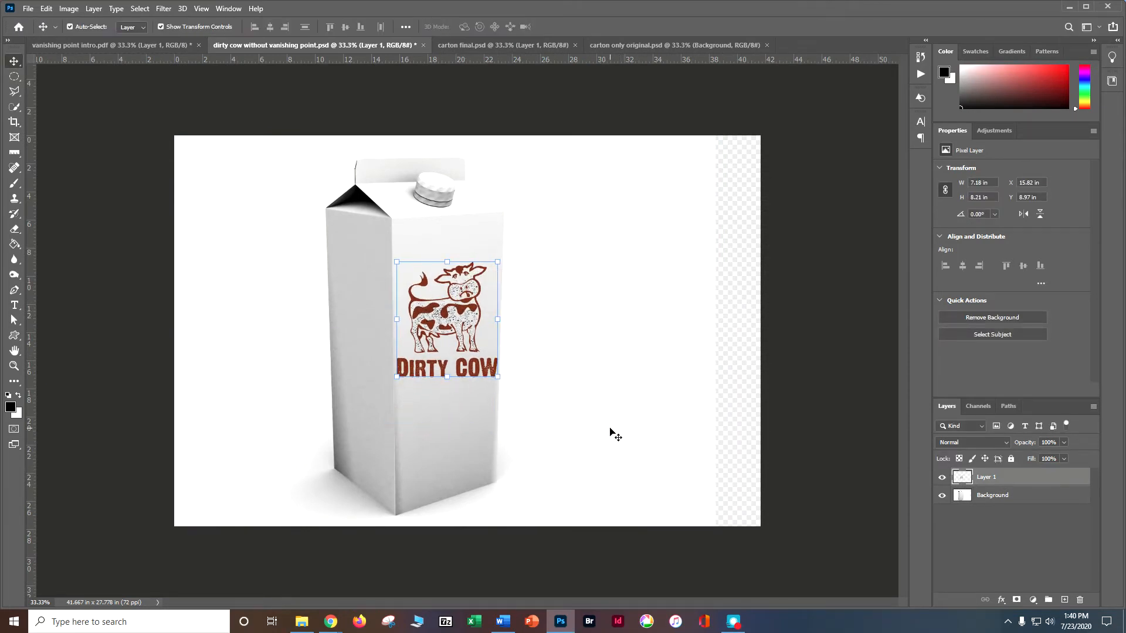
Step: Close the dirty cow, vanishing point intro and carton final documents without saving, keeping only carton only original.psd open
{"action": "left_click", "coordinate": [422, 45]}
{"action": "left_click", "coordinate": [546, 234]}
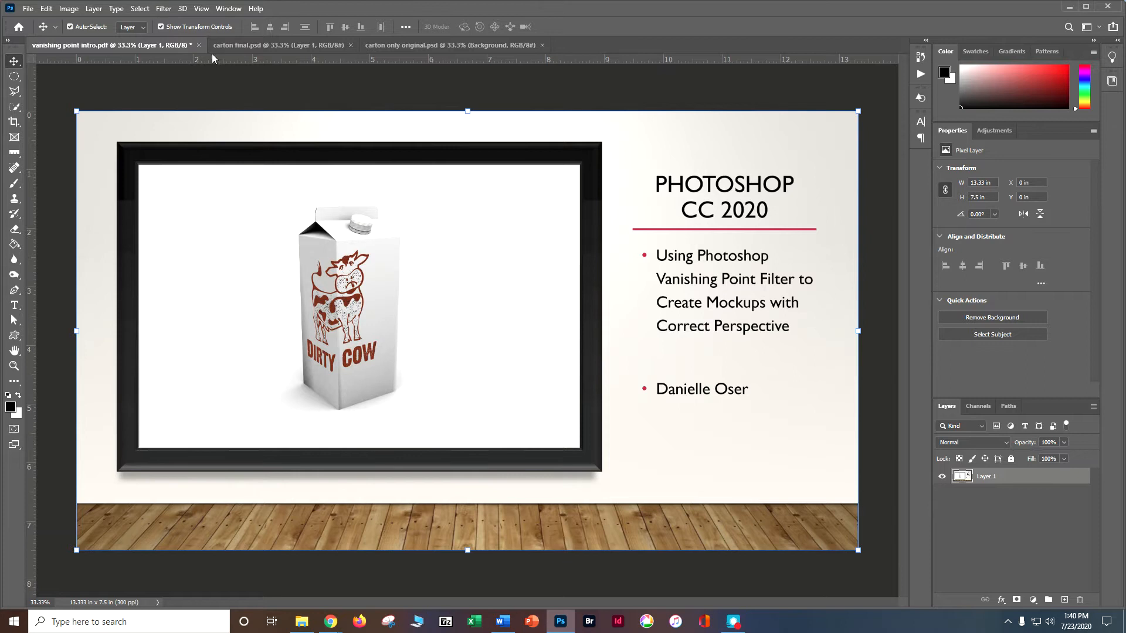
{"action": "left_click", "coordinate": [199, 44]}
{"action": "left_click", "coordinate": [558, 233]}
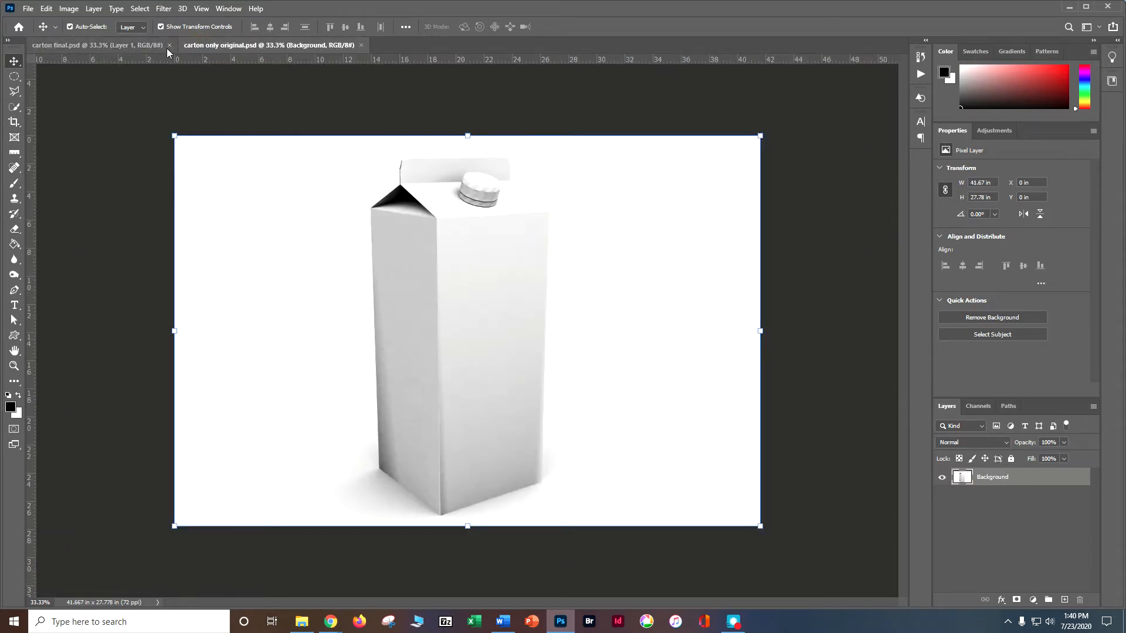
{"action": "left_click", "coordinate": [142, 47]}
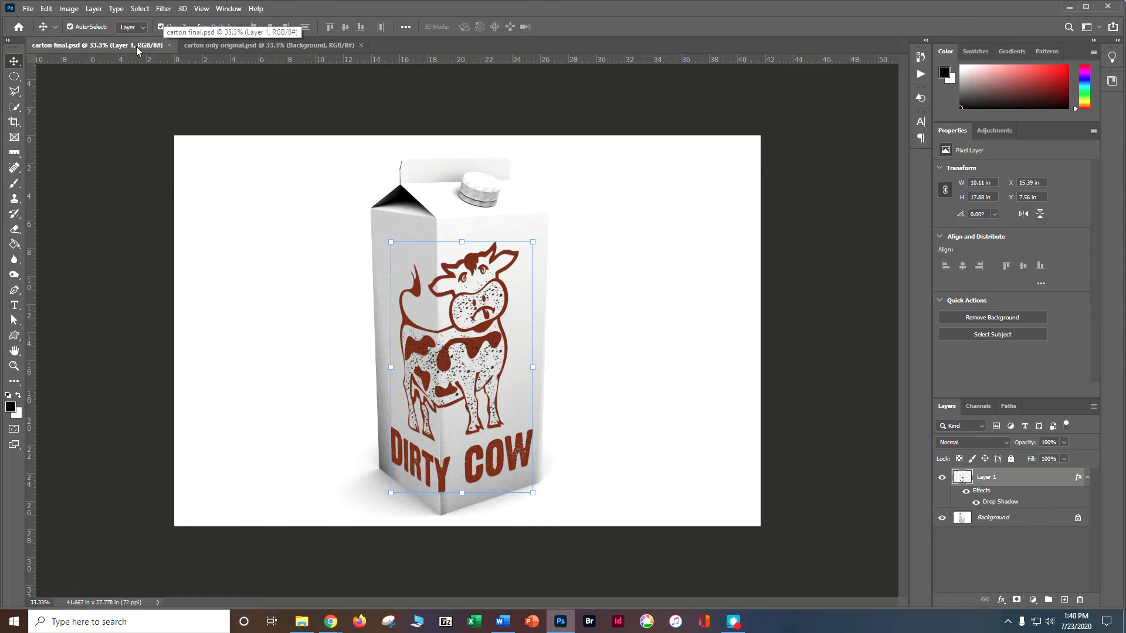
{"action": "left_click", "coordinate": [170, 45]}
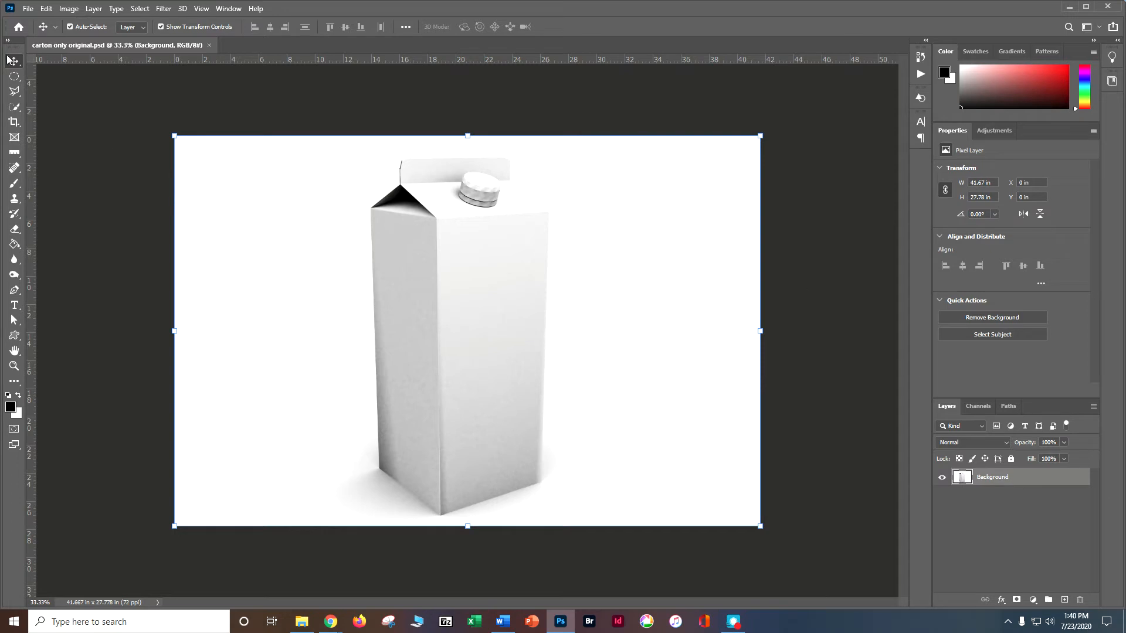
Step: Open DirtyCow.png from the PS Vanishing Point folder
{"action": "left_click", "coordinate": [28, 8]}
{"action": "left_click", "coordinate": [41, 34]}
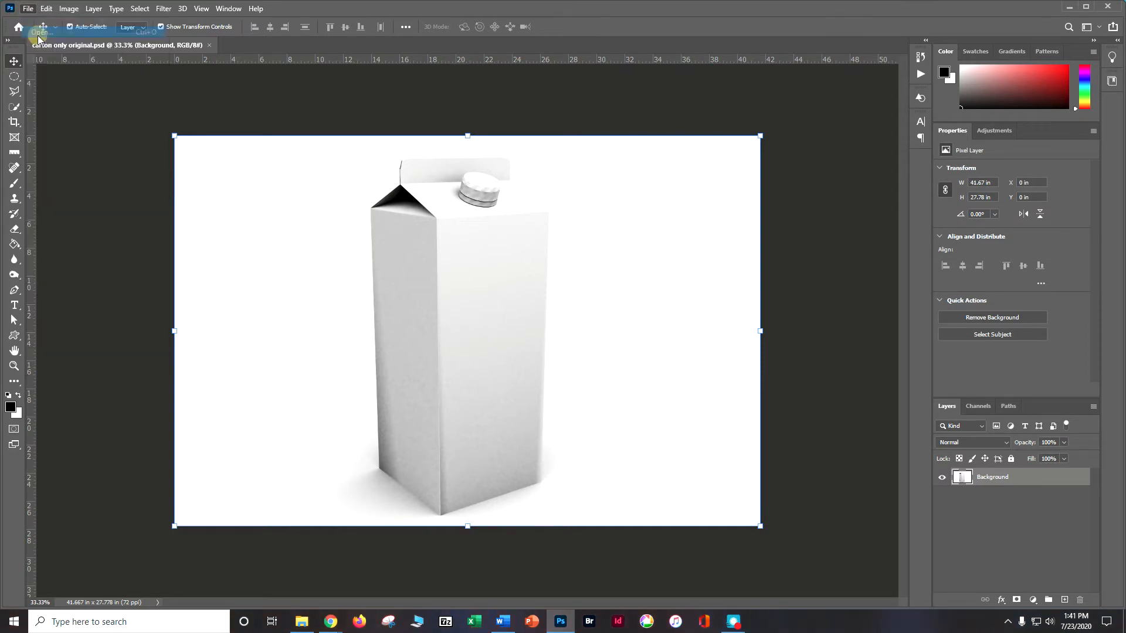
{"action": "left_click", "coordinate": [296, 185]}
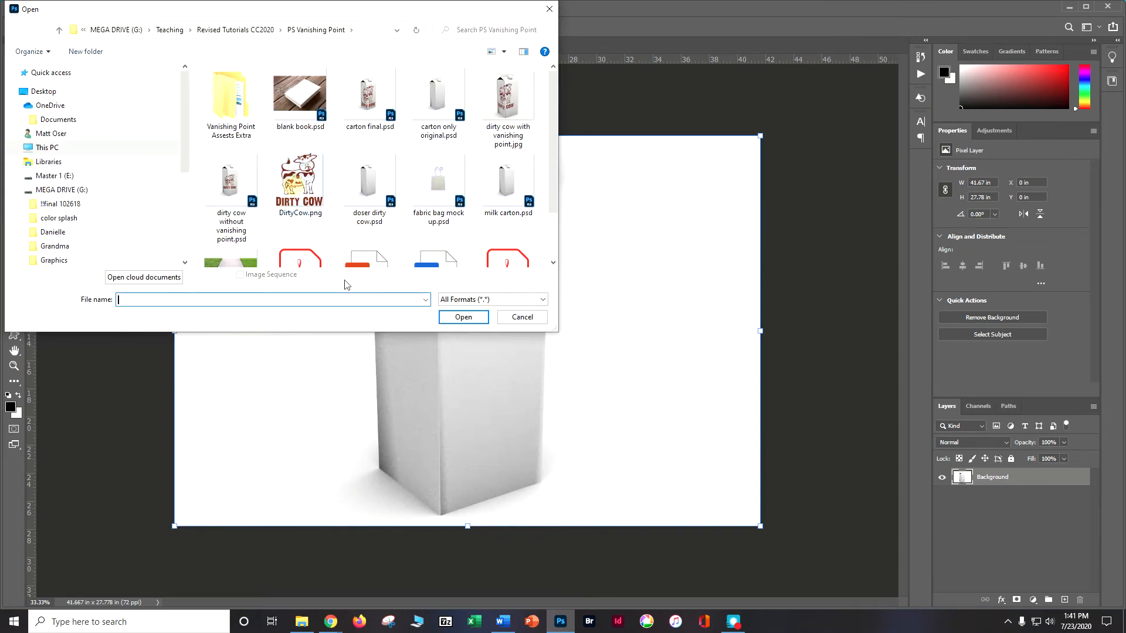
{"action": "left_click", "coordinate": [450, 314]}
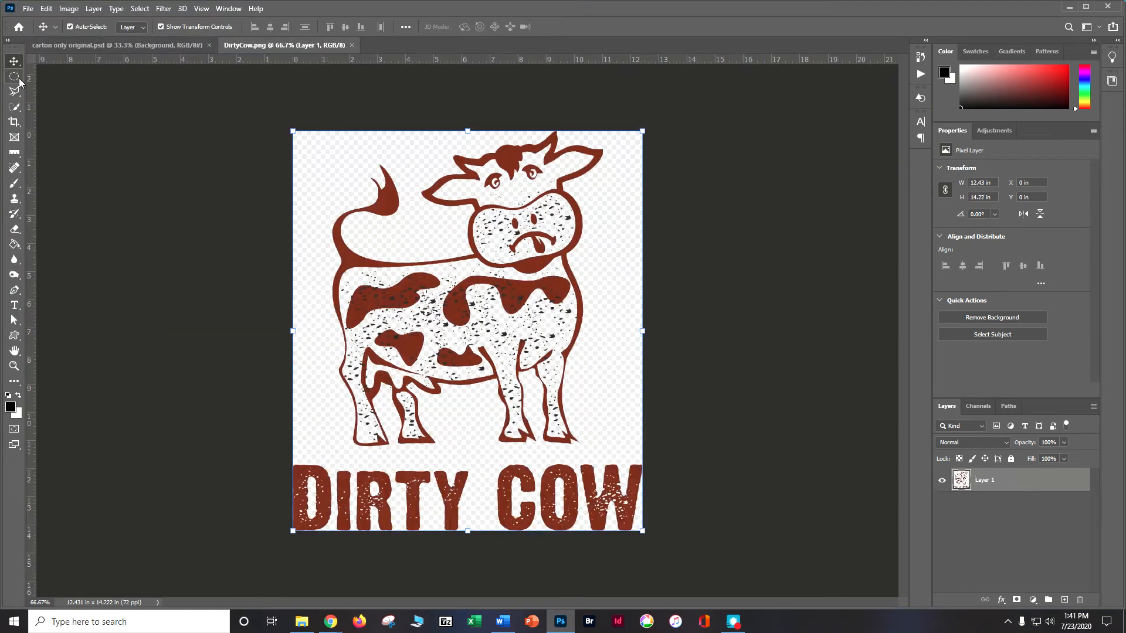
Step: Save the blank carton document as a Photoshop file named doser_dirty cow, with Maximize Compatibility on
{"action": "left_click", "coordinate": [88, 45]}
{"action": "left_click", "coordinate": [27, 8]}
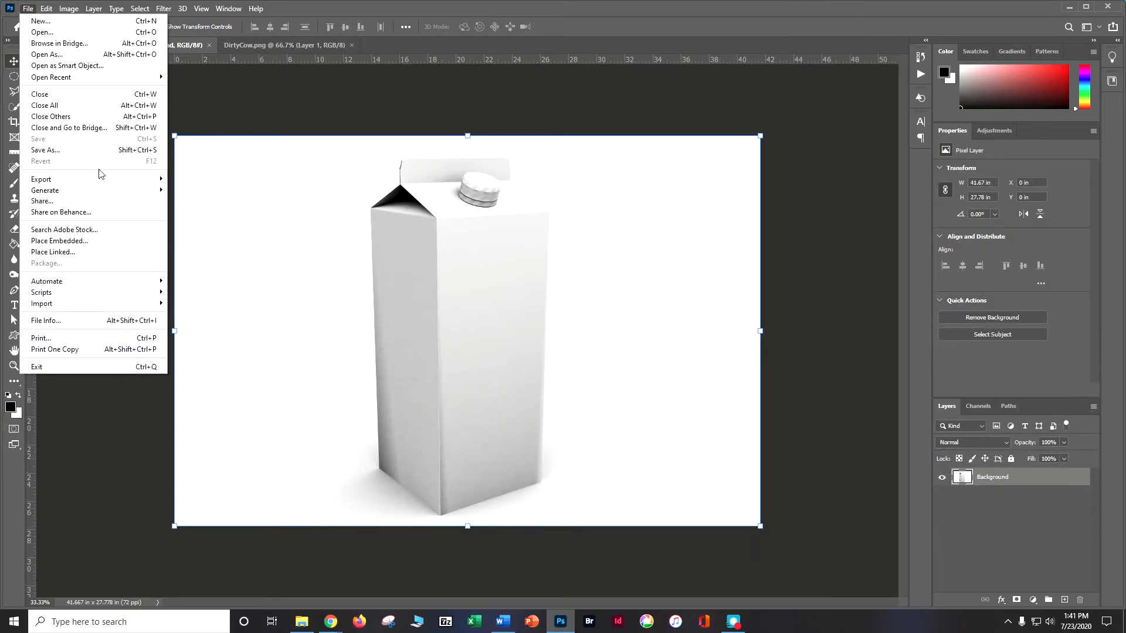
{"action": "left_click", "coordinate": [102, 152]}
{"action": "type", "text": "doser"}
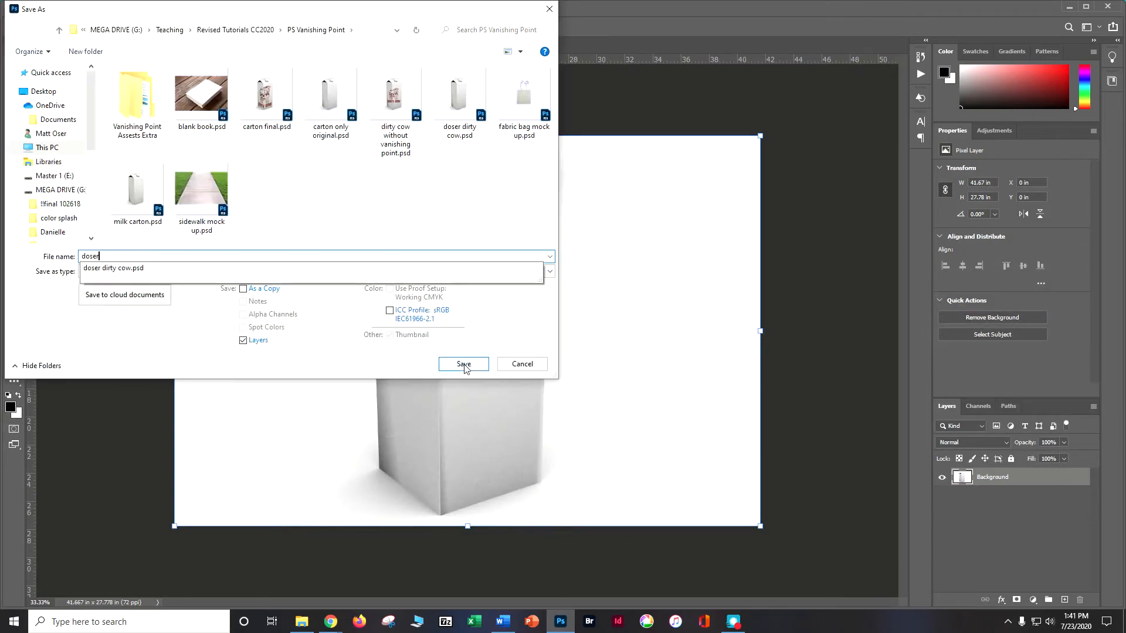
{"action": "type", "text": "_dirty cow"}
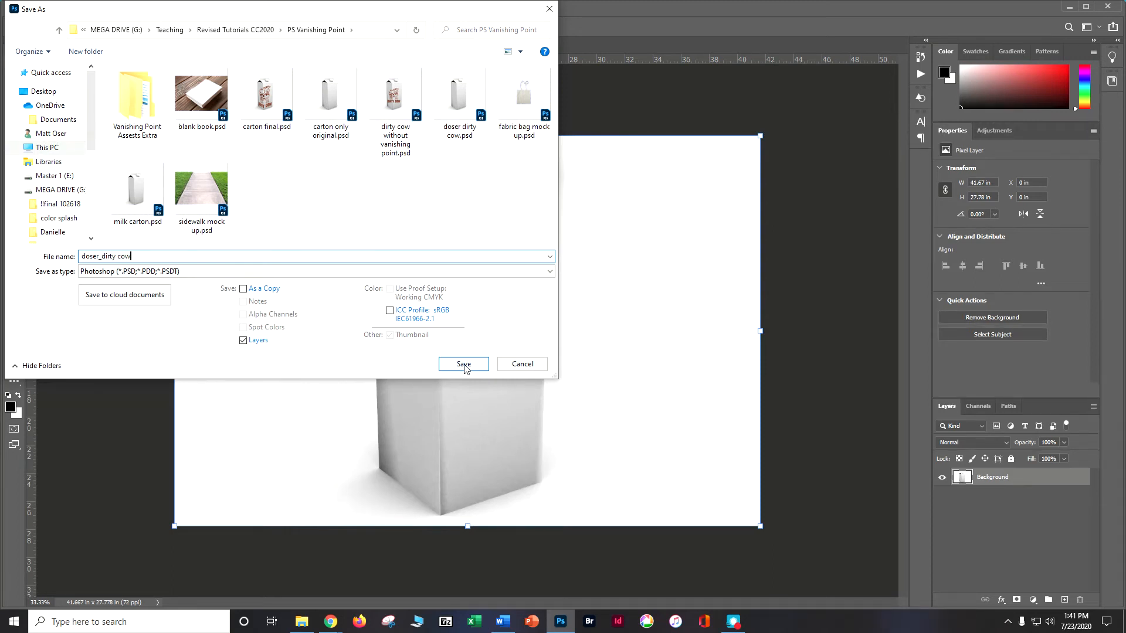
{"action": "left_click", "coordinate": [473, 367]}
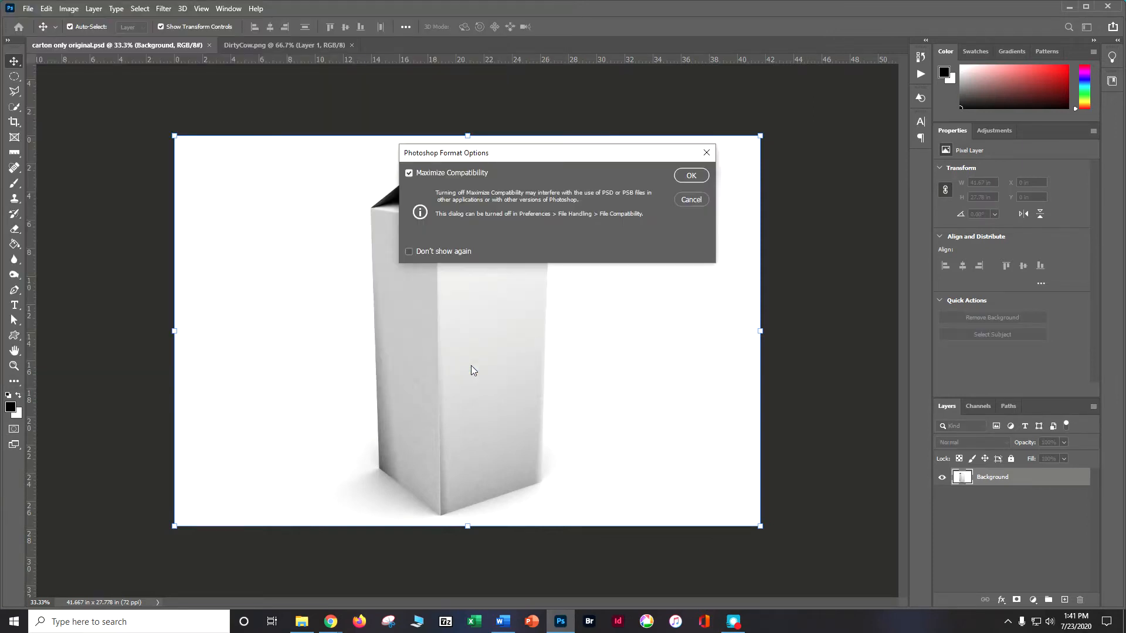
{"action": "left_click", "coordinate": [692, 176]}
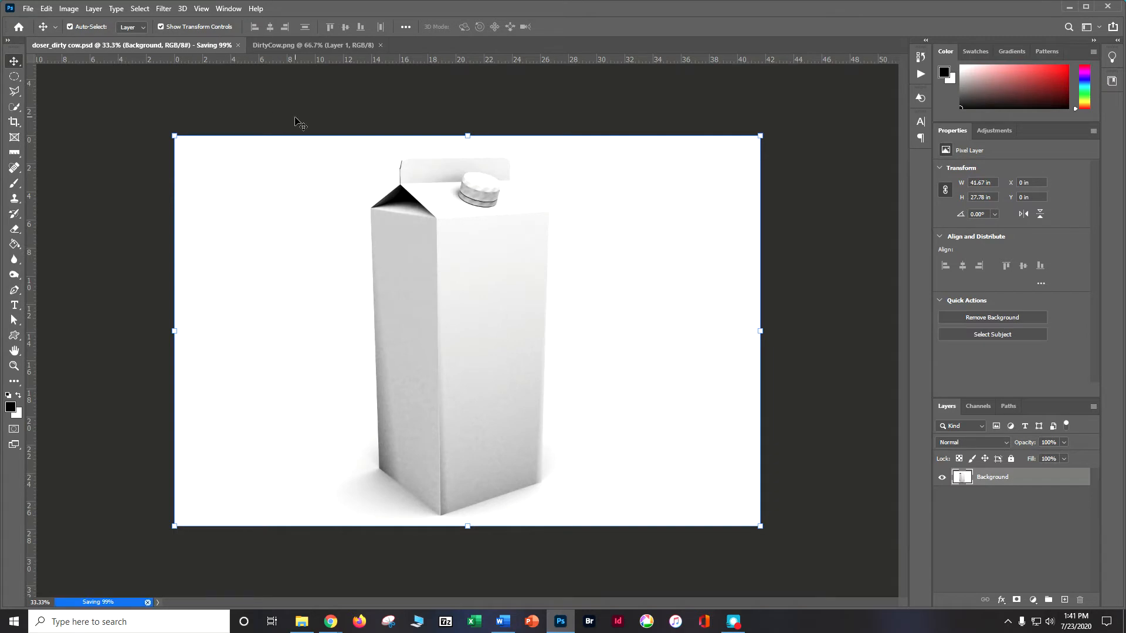
Step: Resize the carton image to 9 inches wide with proportions constrained, at a resolution of 300 pixels/inch
{"action": "left_click", "coordinate": [65, 11]}
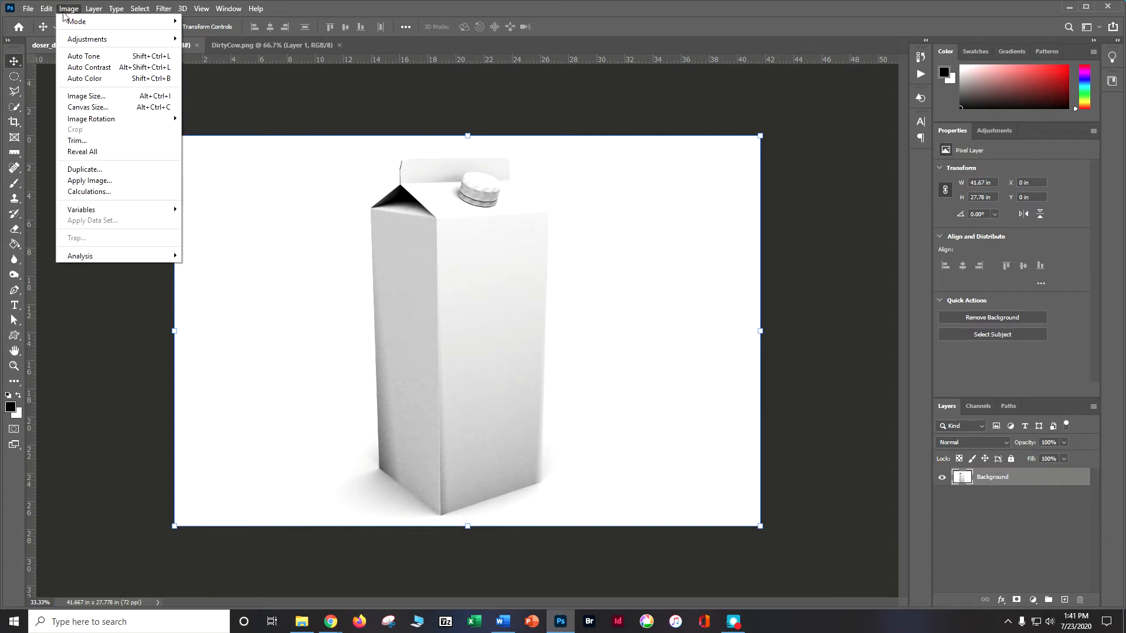
{"action": "left_click", "coordinate": [85, 96]}
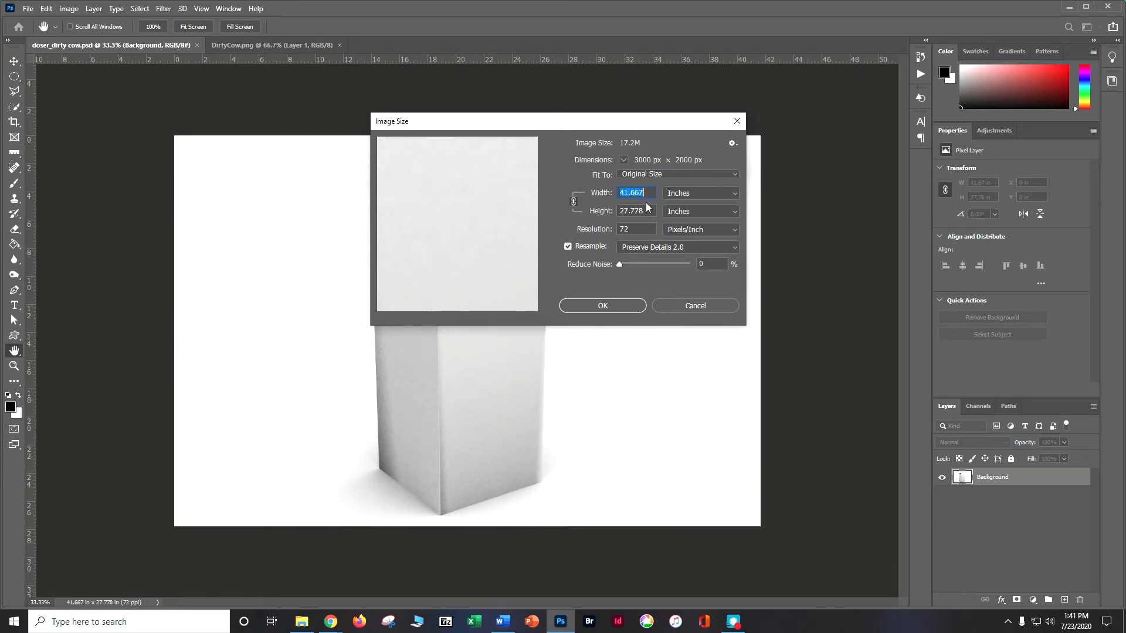
{"action": "type", "text": "9"}
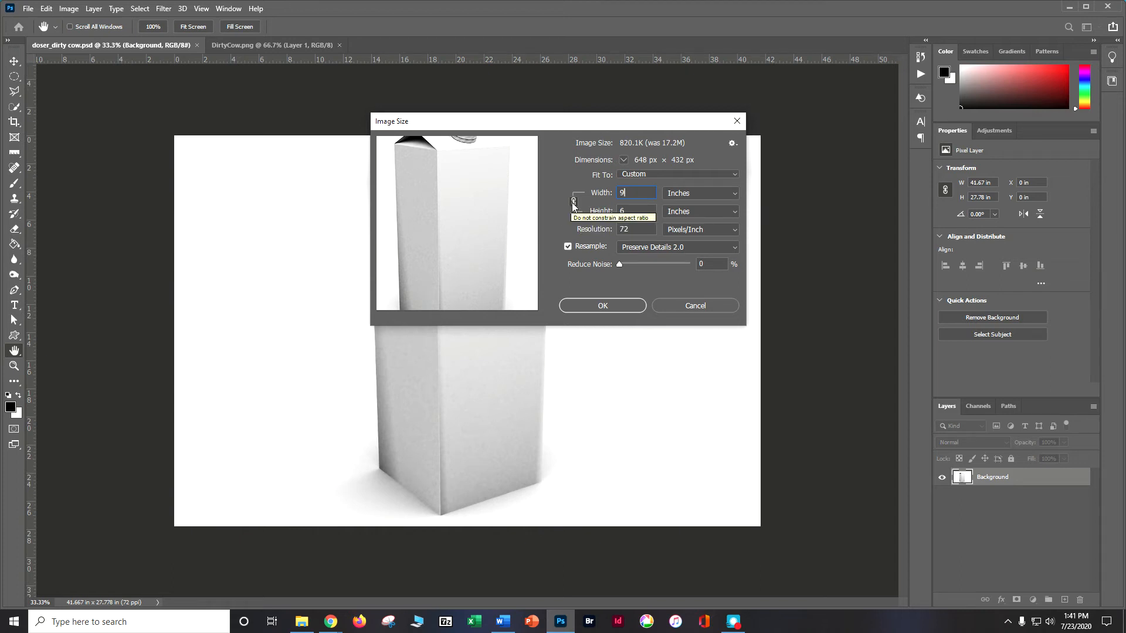
{"action": "left_click_drag", "start_coordinate": [640, 233], "coordinate": [518, 230]}
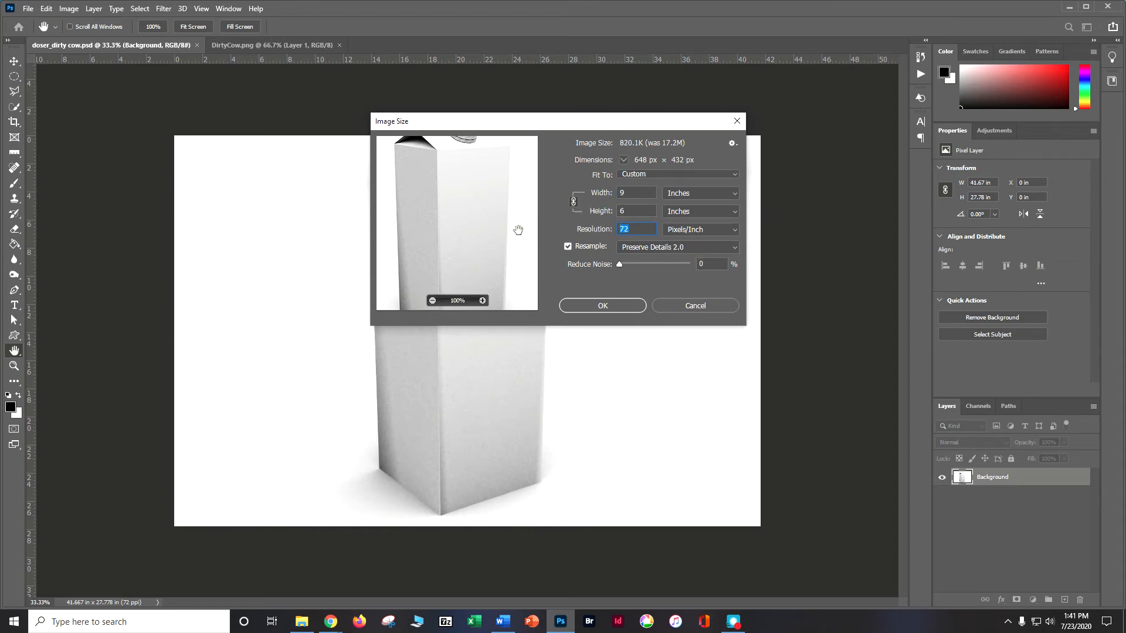
{"action": "type", "text": "300"}
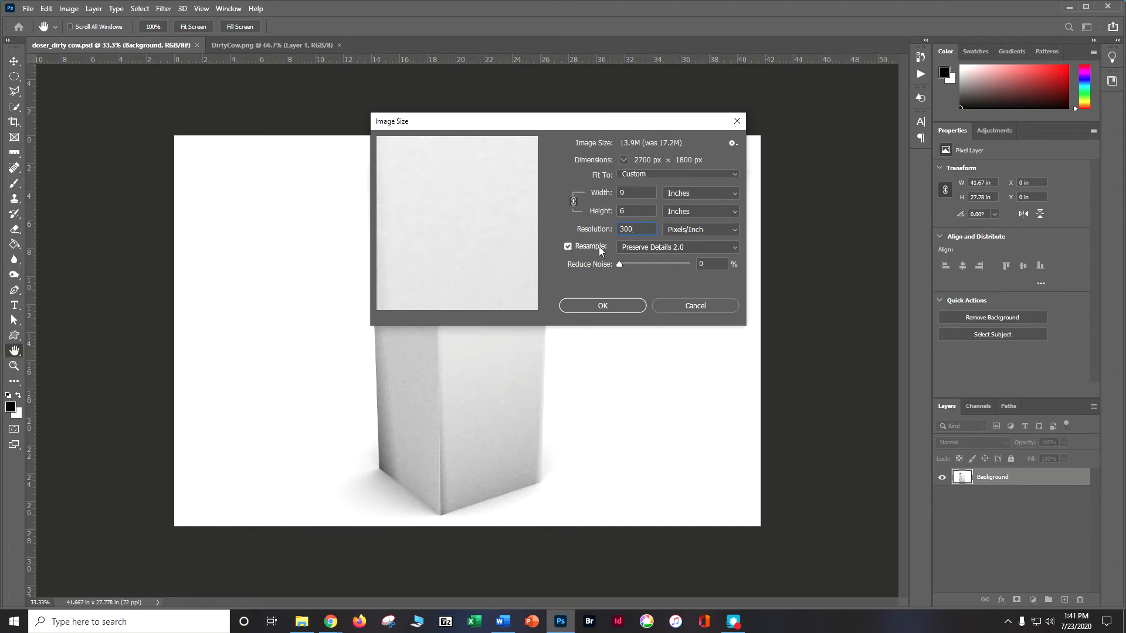
{"action": "left_click", "coordinate": [610, 310]}
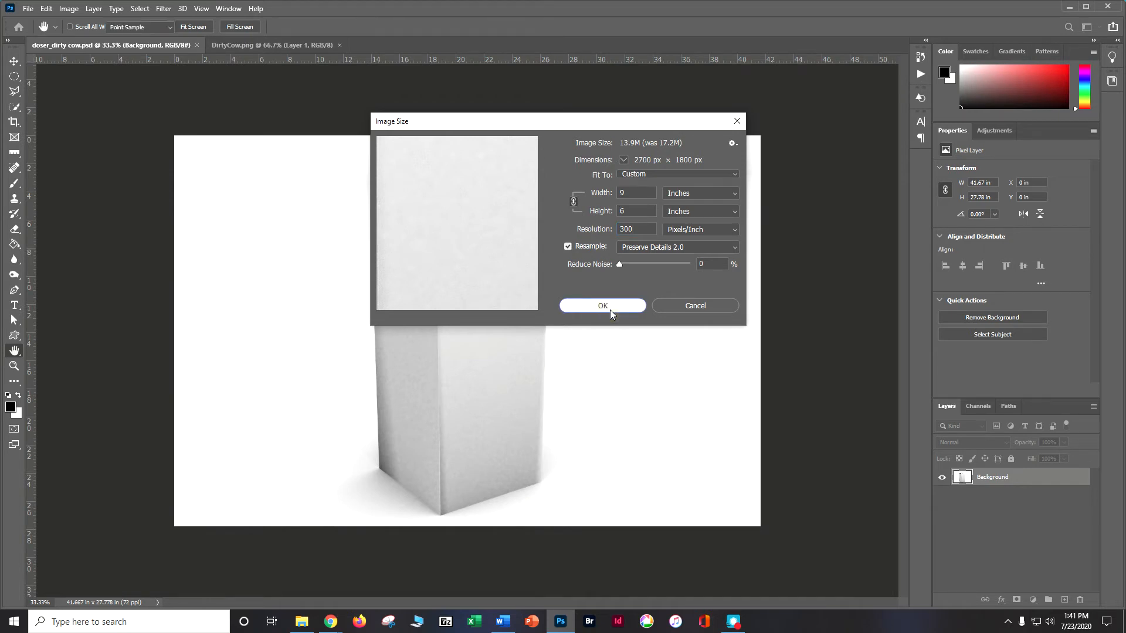
{"action": "key", "text": "v"}
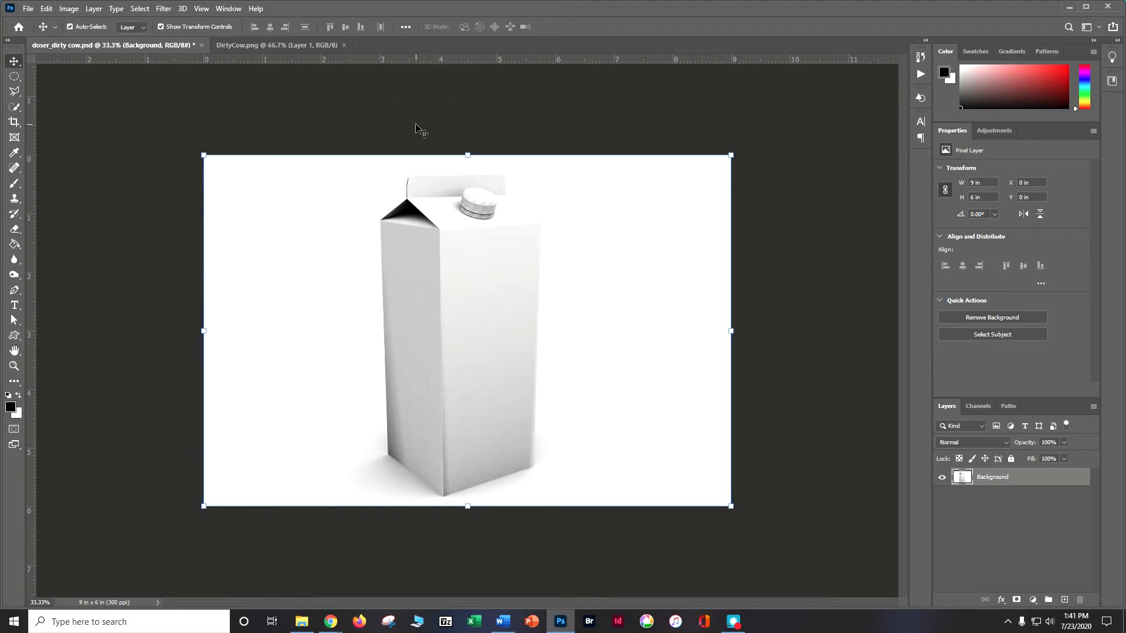
Step: Select the pixels of the cow artwork layer in DirtyCow.png and copy them
{"action": "left_click", "coordinate": [292, 46]}
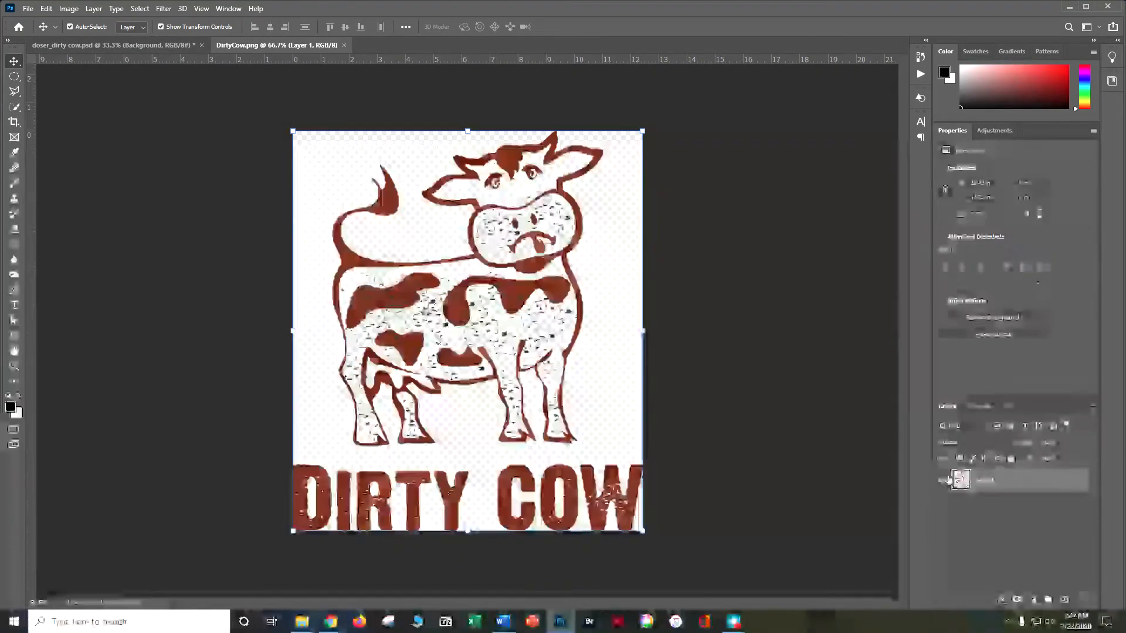
{"action": "right_click", "coordinate": [962, 479]}
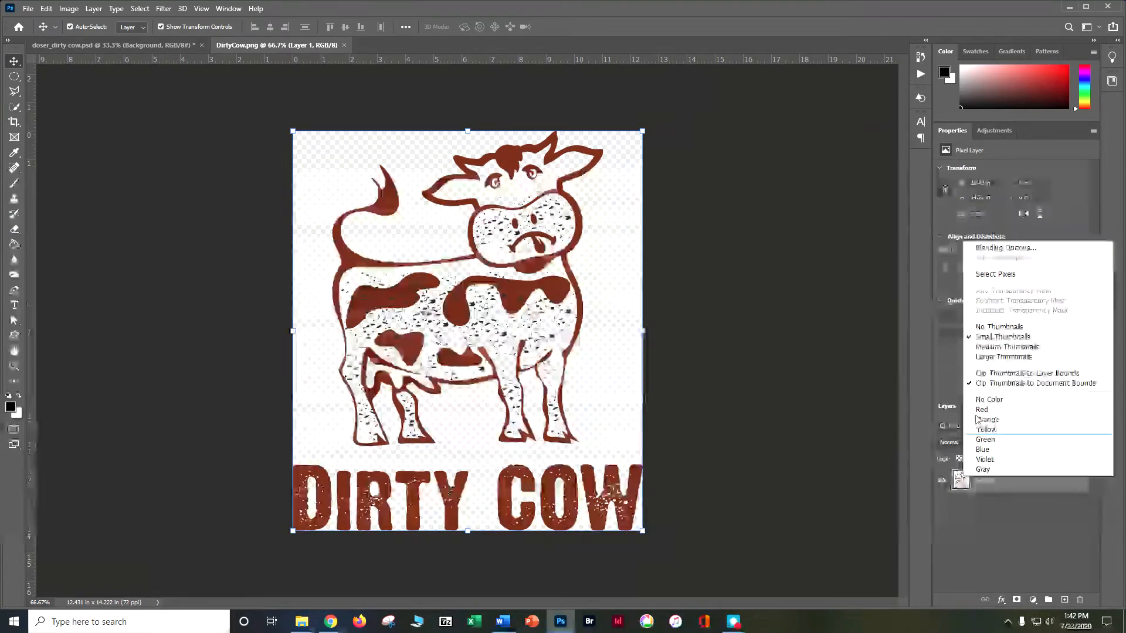
{"action": "left_click", "coordinate": [985, 275]}
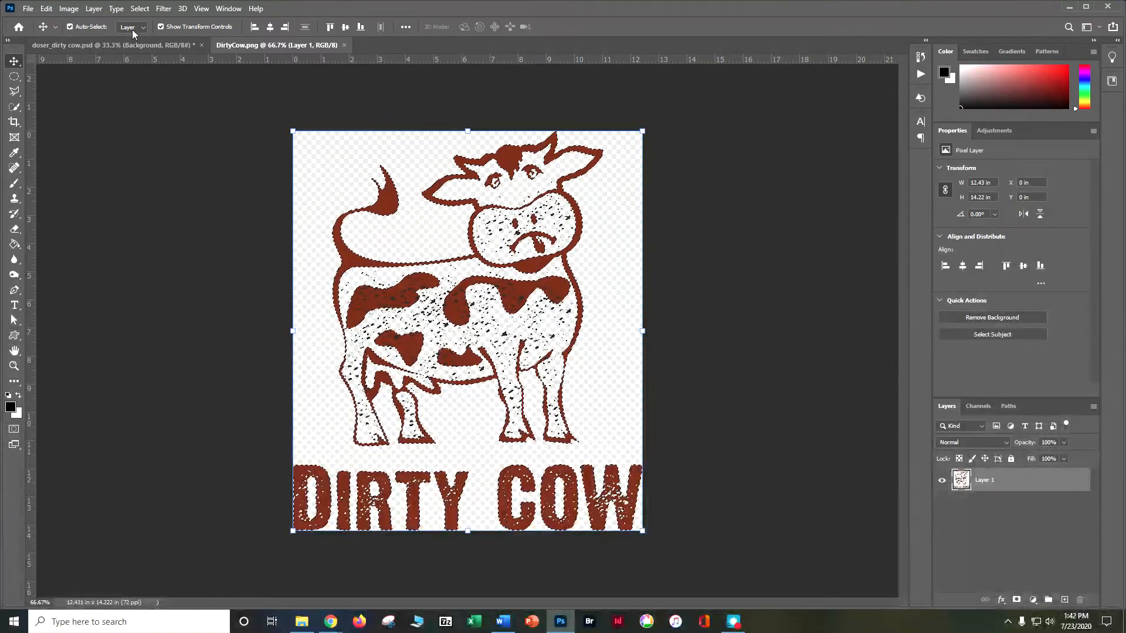
Step: Add a blank layer above the background in doser_dirty cow.psd and open the Vanishing Point filter on it
{"action": "left_click", "coordinate": [93, 46]}
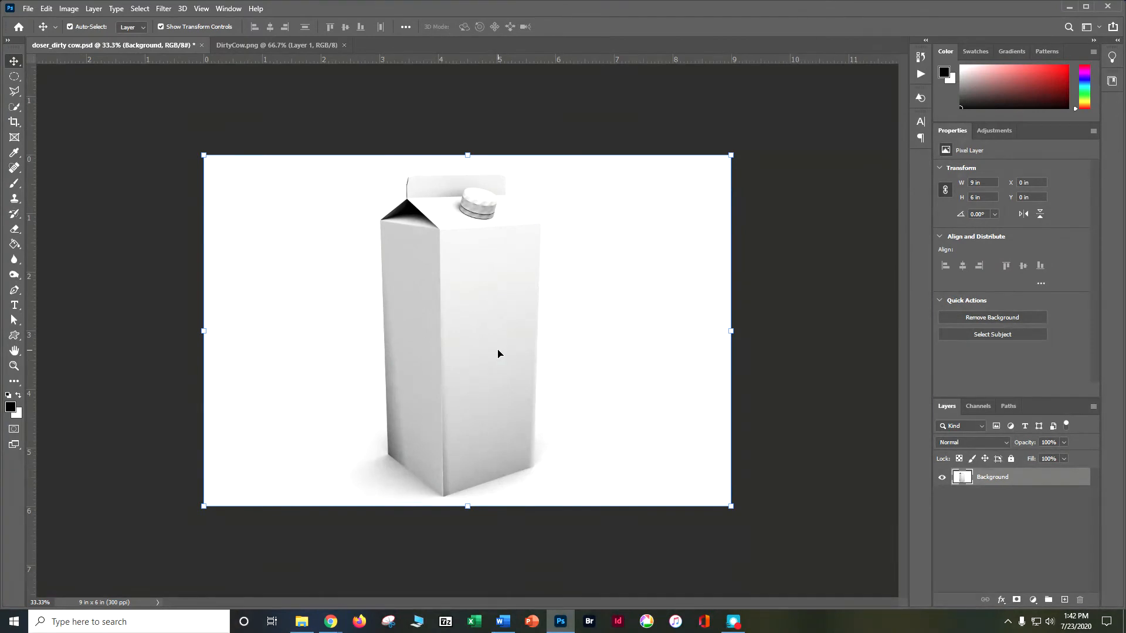
{"action": "left_click", "coordinate": [1064, 601]}
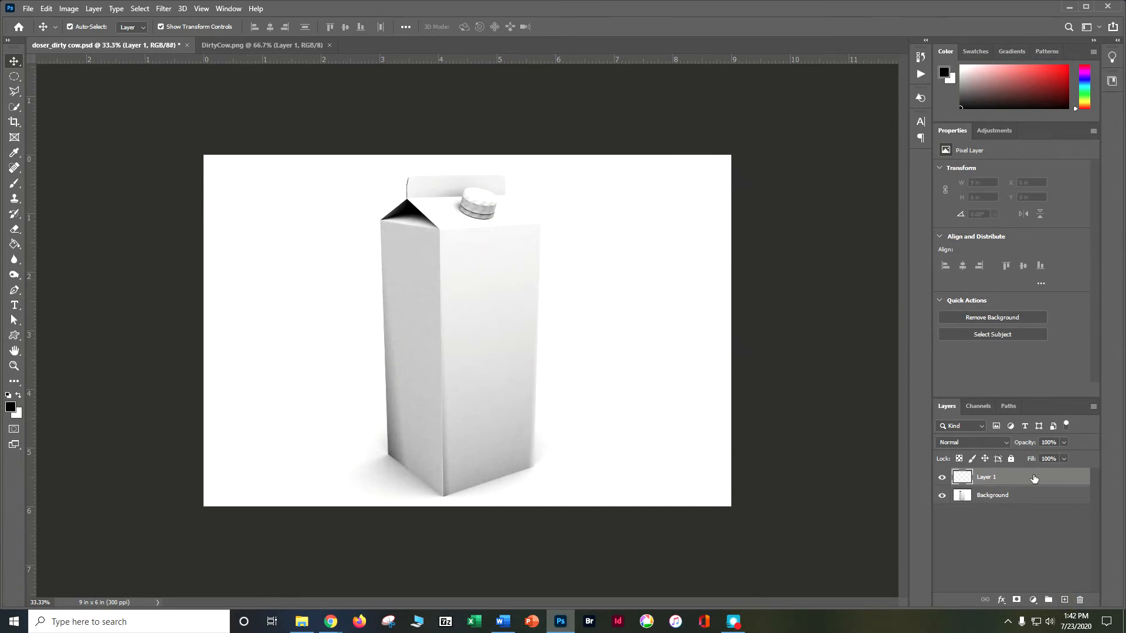
{"action": "left_click", "coordinate": [164, 9]}
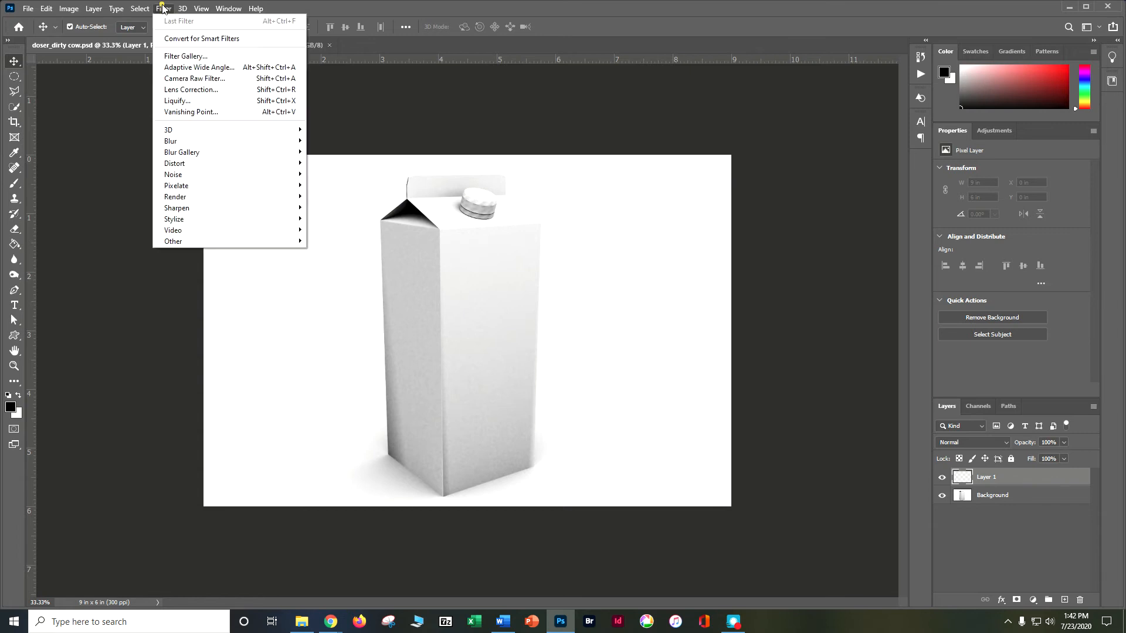
{"action": "left_click", "coordinate": [190, 112]}
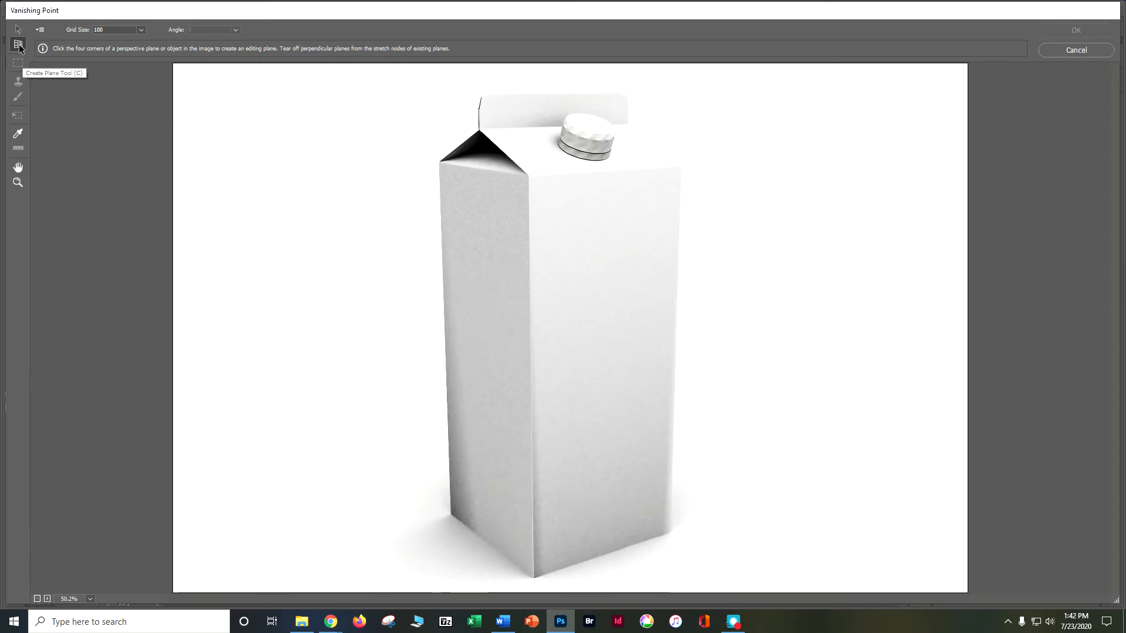
Step: Create a perspective plane on the four corners of the carton's narrow shaded side face
{"action": "left_click", "coordinate": [441, 164]}
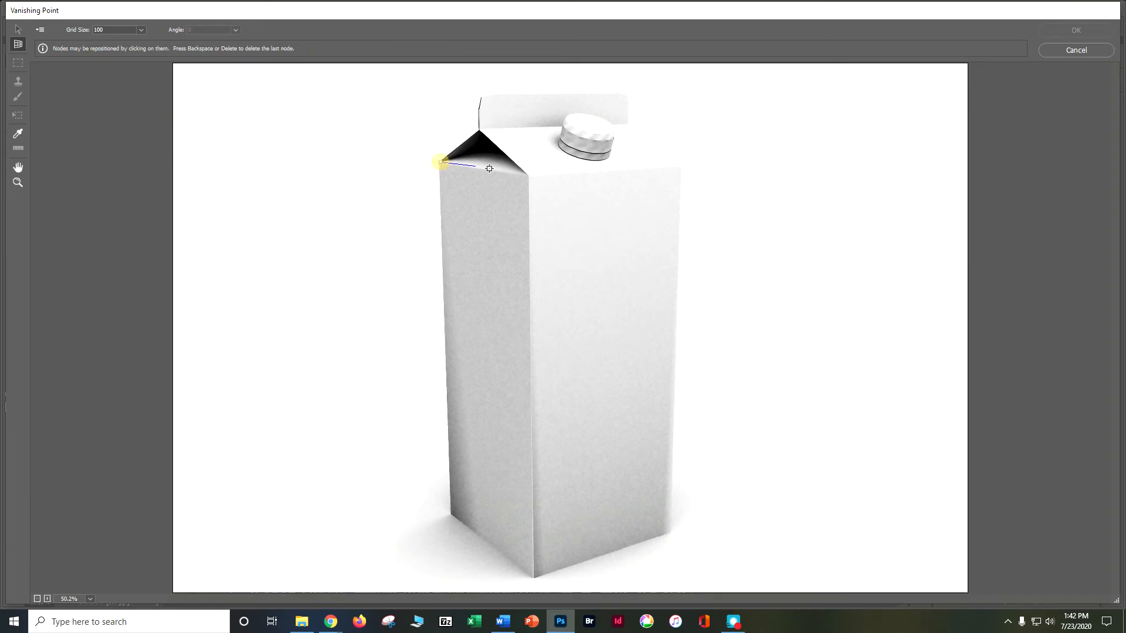
{"action": "left_click", "coordinate": [530, 176]}
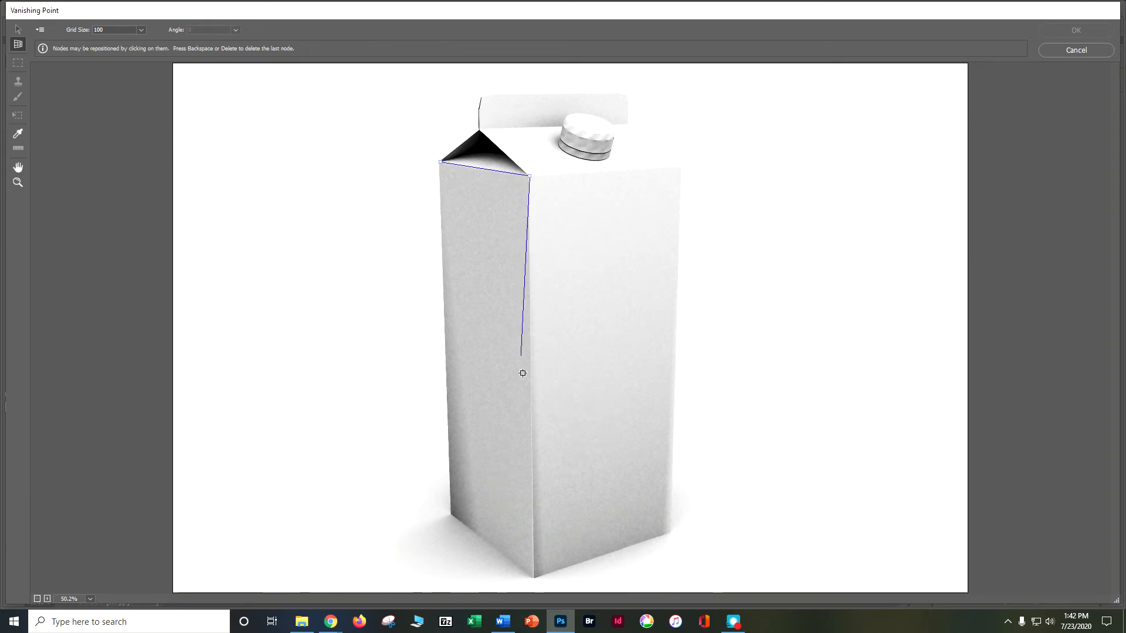
{"action": "left_click", "coordinate": [534, 579]}
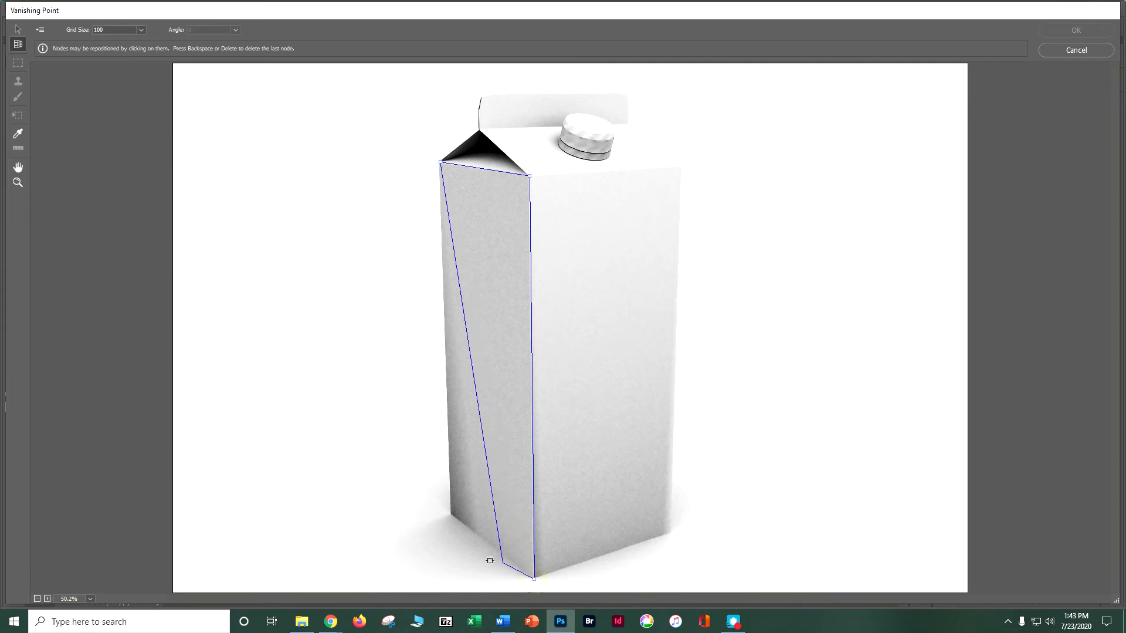
{"action": "left_click", "coordinate": [451, 515]}
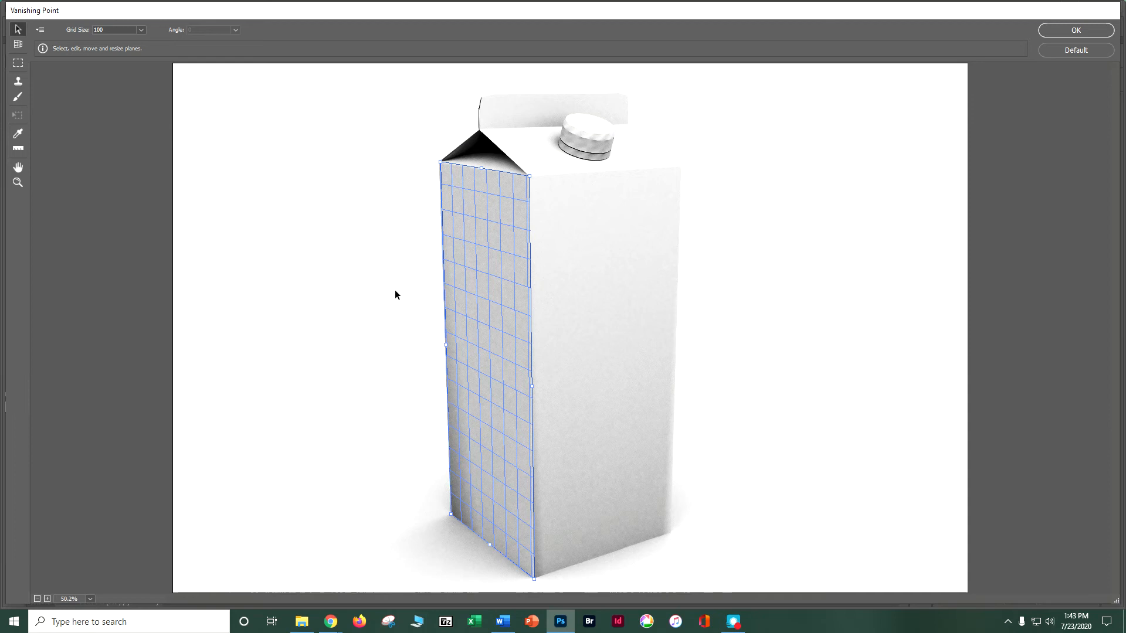
{"action": "key", "text": "ctrl+v"}
{"action": "left_click_drag", "start_coordinate": [435, 327], "coordinate": [330, 336]}
{"action": "key", "text": "alt"}
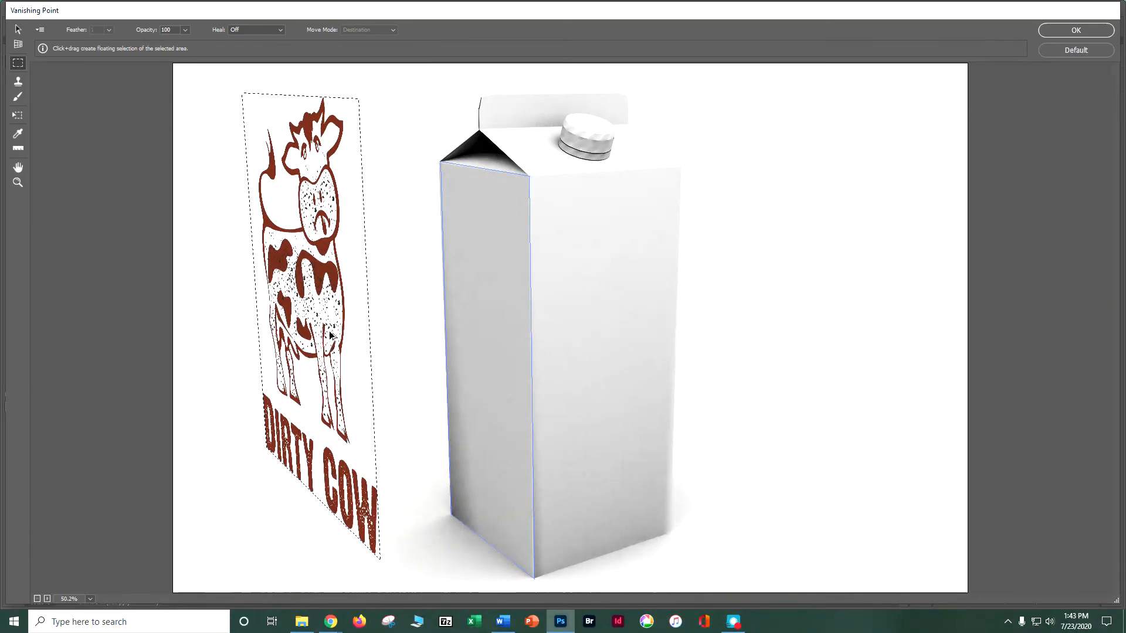
{"action": "key", "text": "ctrl+z"}
{"action": "key", "text": "ctrl+z"}
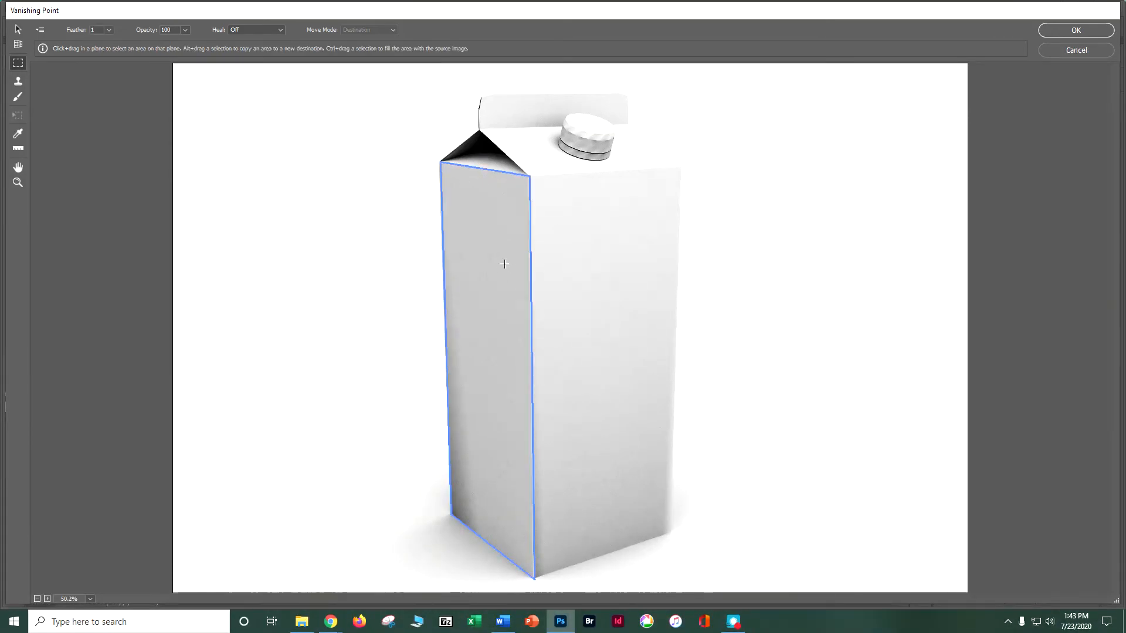
Step: Extend a perpendicular plane from the side plane's shared vertical edge across the carton's wide front face
{"action": "left_click", "coordinate": [17, 30]}
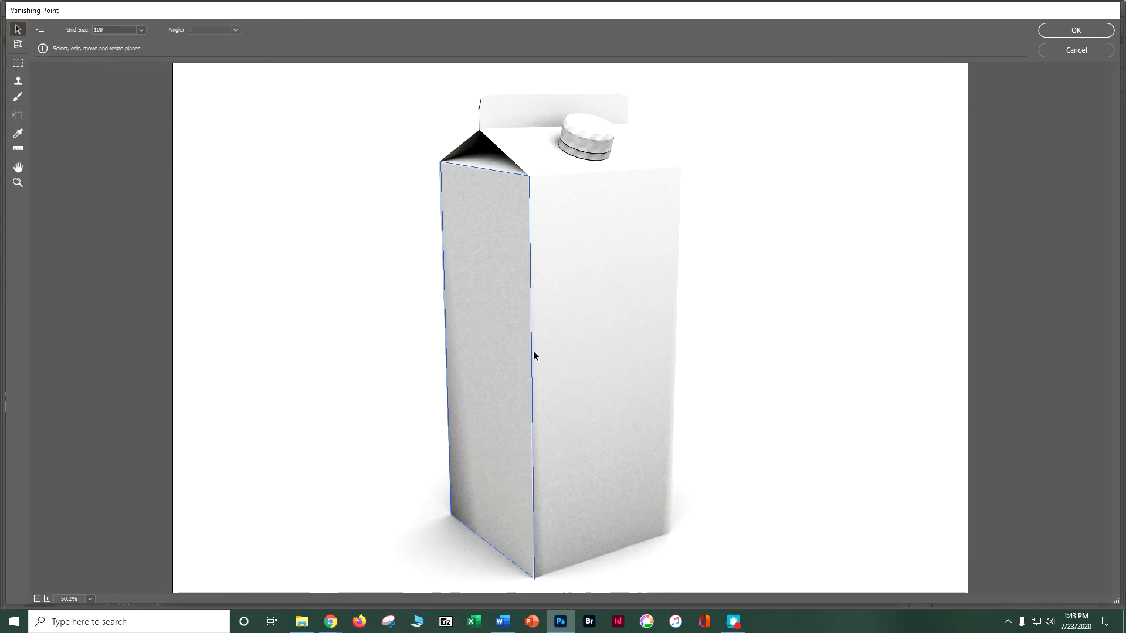
{"action": "left_click", "coordinate": [530, 365]}
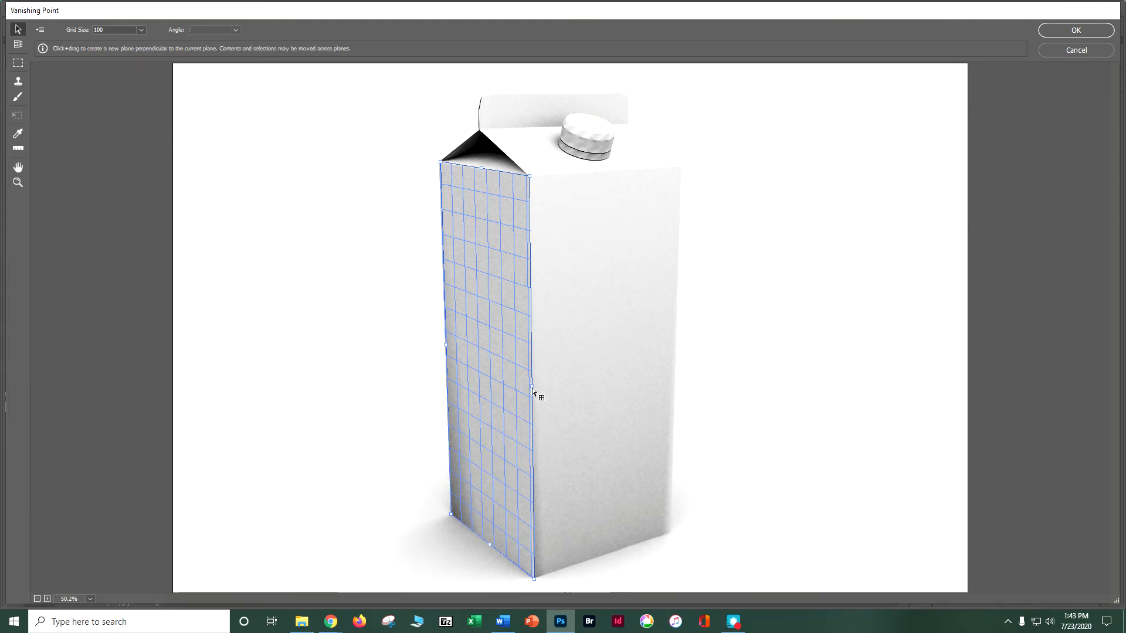
{"action": "left_click_drag", "start_coordinate": [533, 388], "coordinate": [637, 381]}
{"action": "left_click_drag", "start_coordinate": [666, 380], "coordinate": [682, 377]}
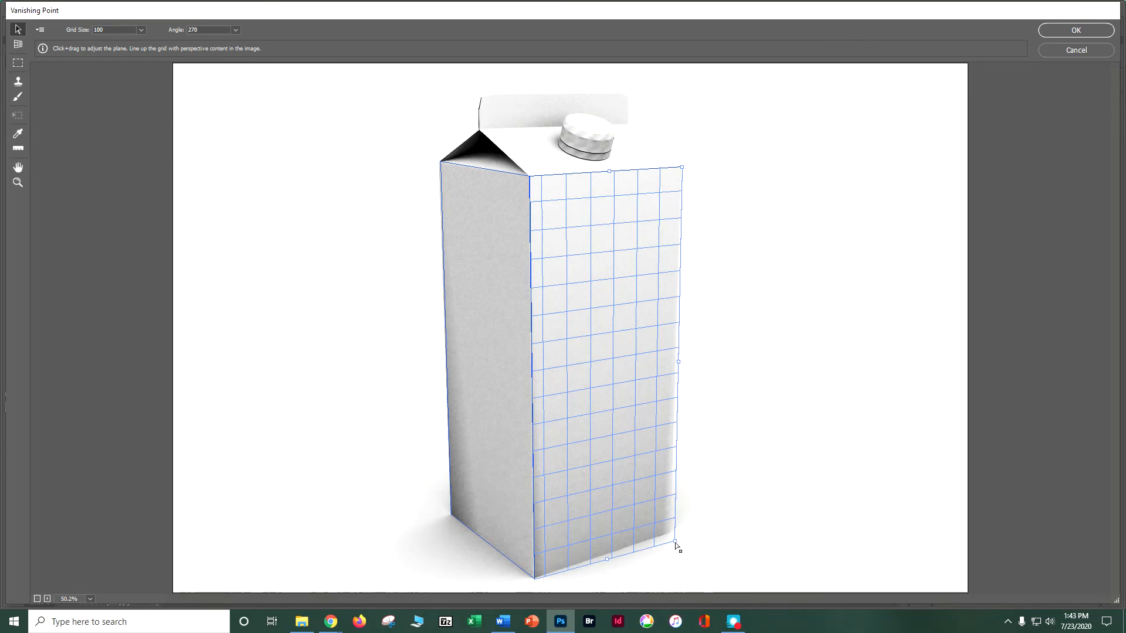
Step: Align the new plane's outer corners and outer edge with the outline of the carton's wide front face
{"action": "left_click_drag", "start_coordinate": [675, 542], "coordinate": [675, 531]}
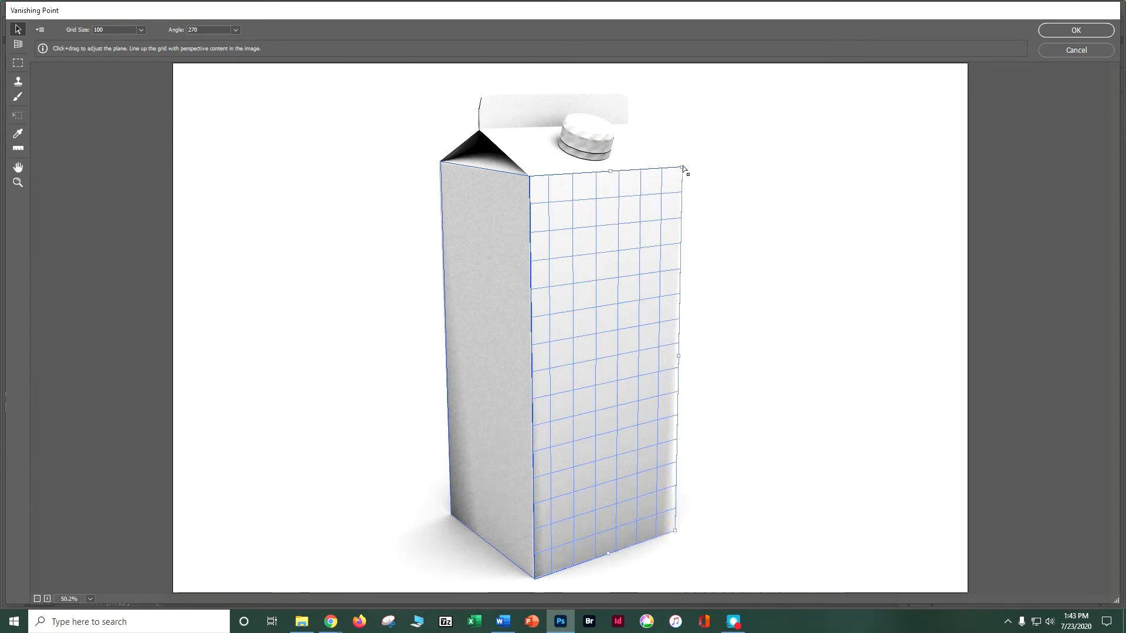
{"action": "left_click_drag", "start_coordinate": [681, 168], "coordinate": [681, 168]}
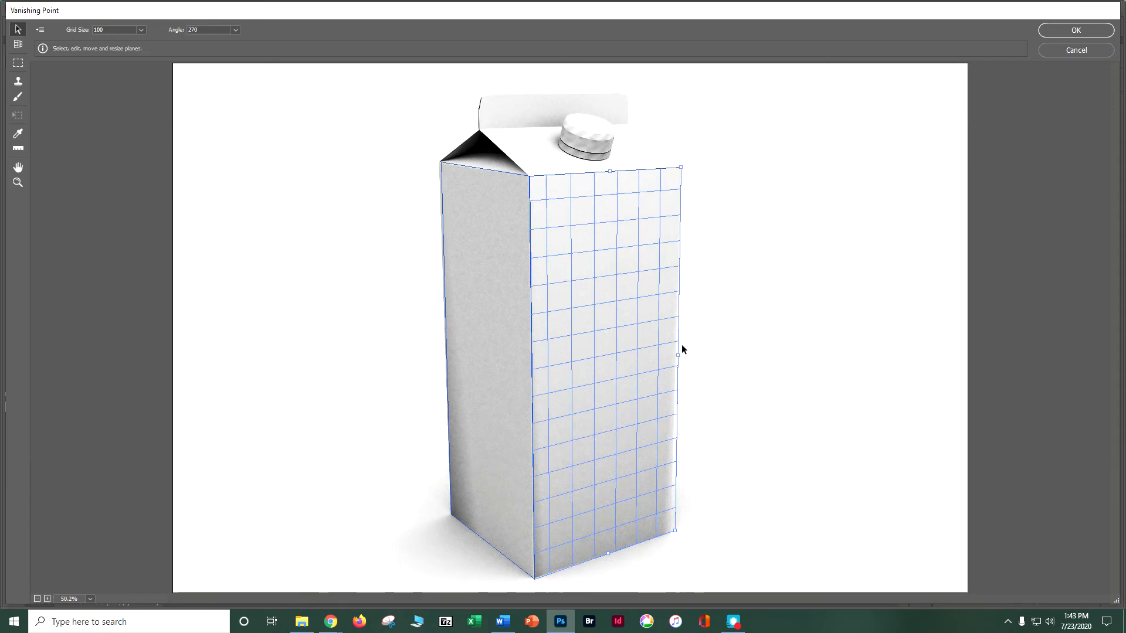
{"action": "left_click_drag", "start_coordinate": [677, 356], "coordinate": [675, 355]}
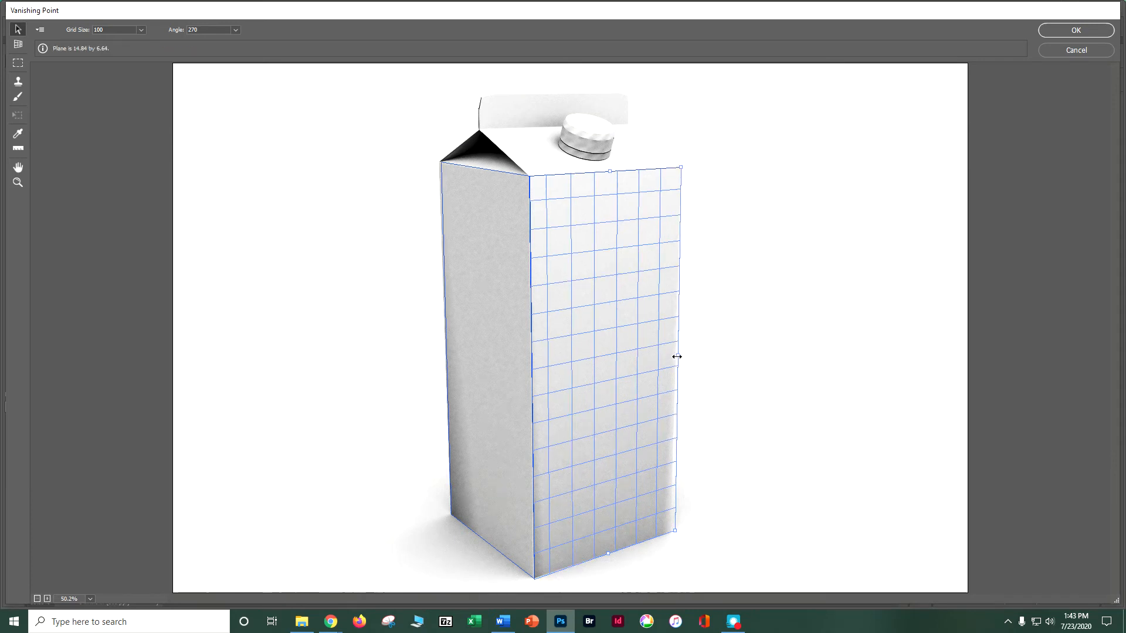
{"action": "left_click", "coordinate": [372, 260]}
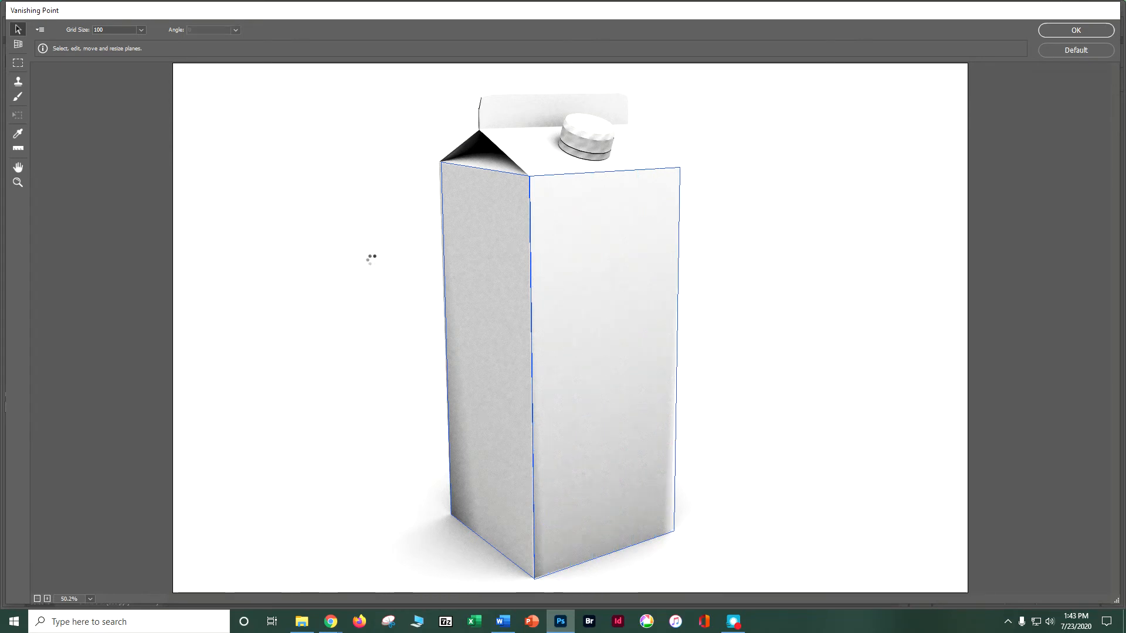
Step: Paste the cow artwork and try moving it at full size onto the carton's narrow side plane
{"action": "key", "text": "ctrl+v"}
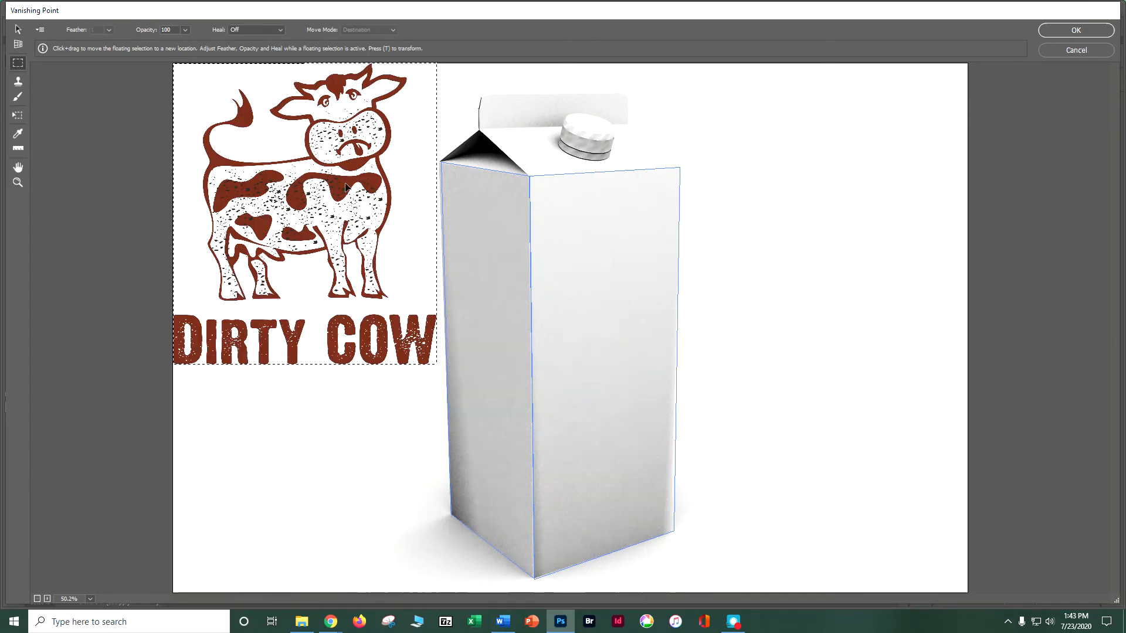
{"action": "left_click_drag", "start_coordinate": [346, 186], "coordinate": [457, 290]}
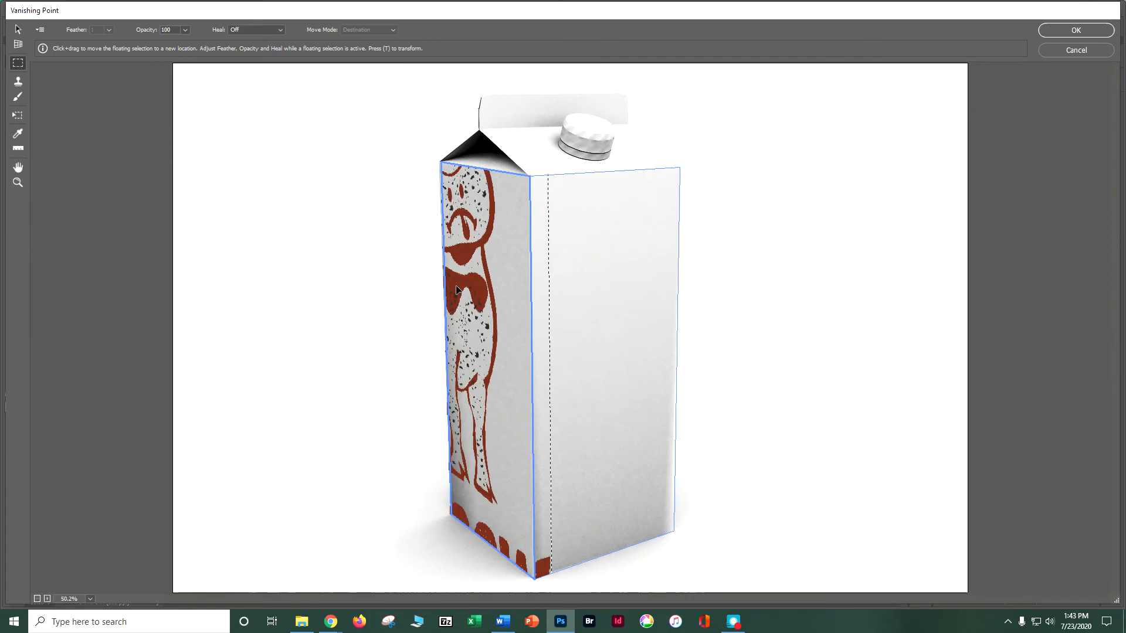
{"action": "left_click_drag", "start_coordinate": [456, 290], "coordinate": [316, 263]}
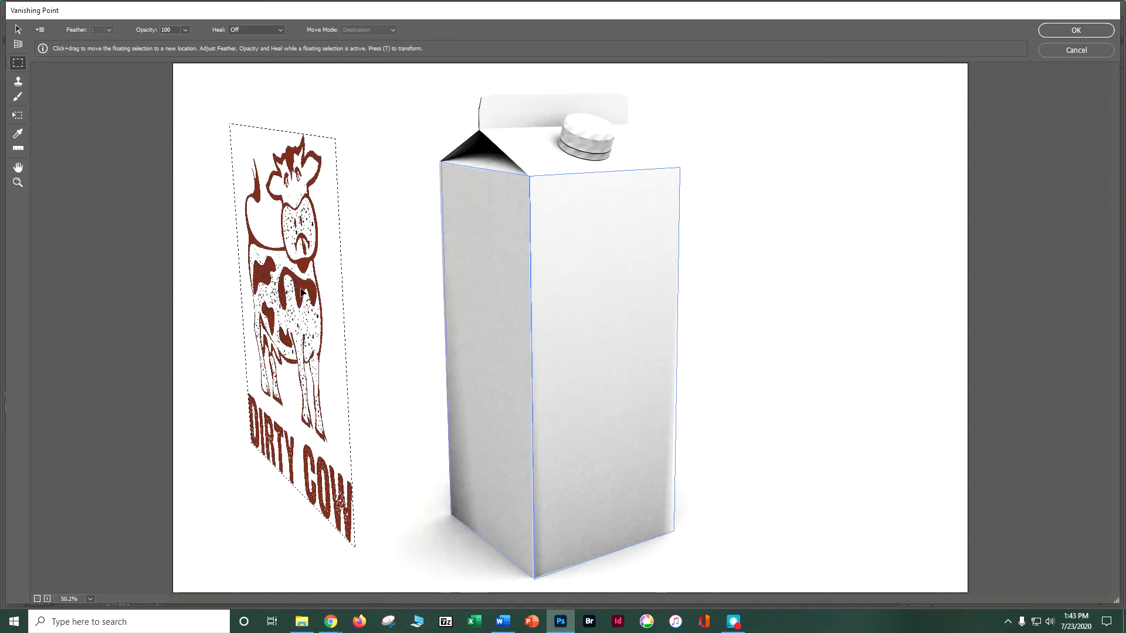
{"action": "key", "text": "ctrl+z"}
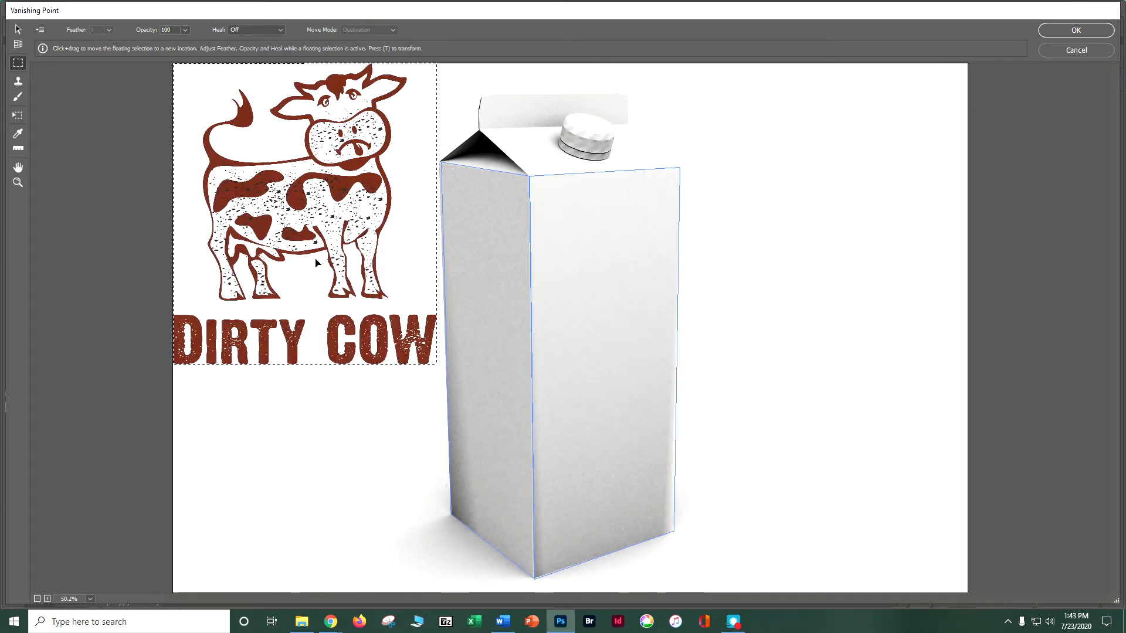
Step: Try scaling the pasted cow artwork and wrapping it around the carton's front corner, and undo the attempt
{"action": "key", "text": "t"}
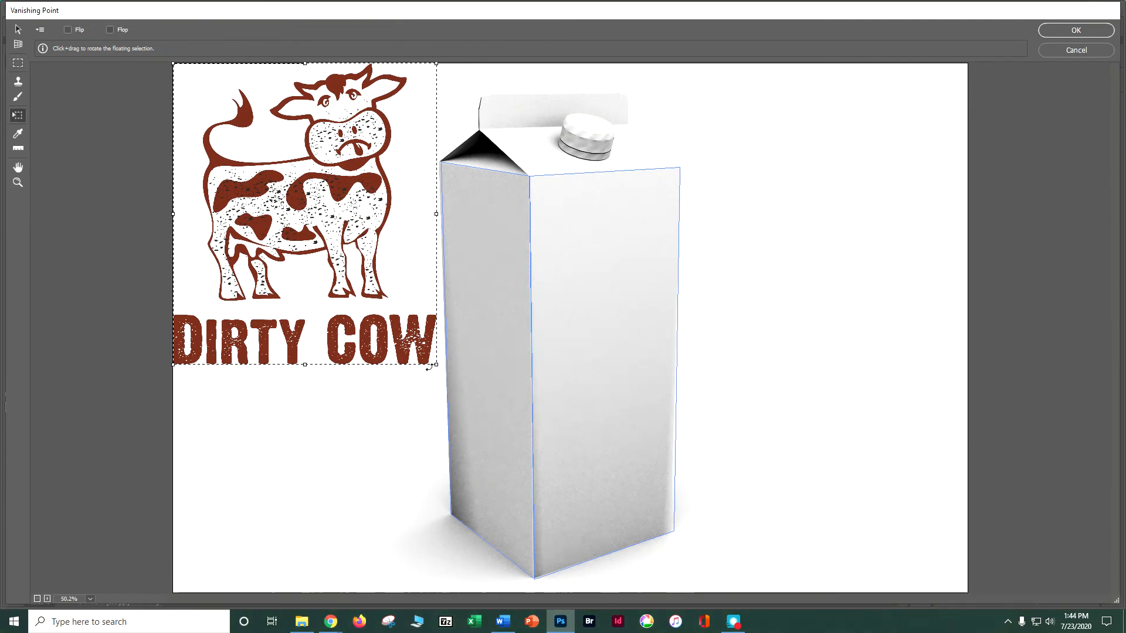
{"action": "left_click_drag", "start_coordinate": [435, 364], "coordinate": [548, 386]}
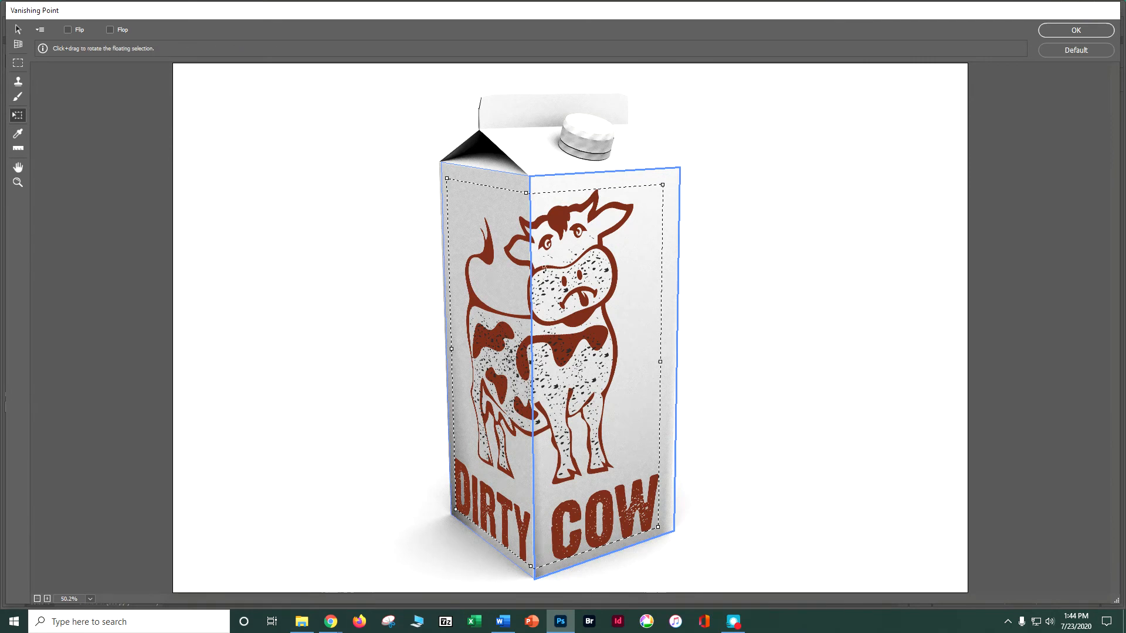
{"action": "key", "text": "ctrl+z"}
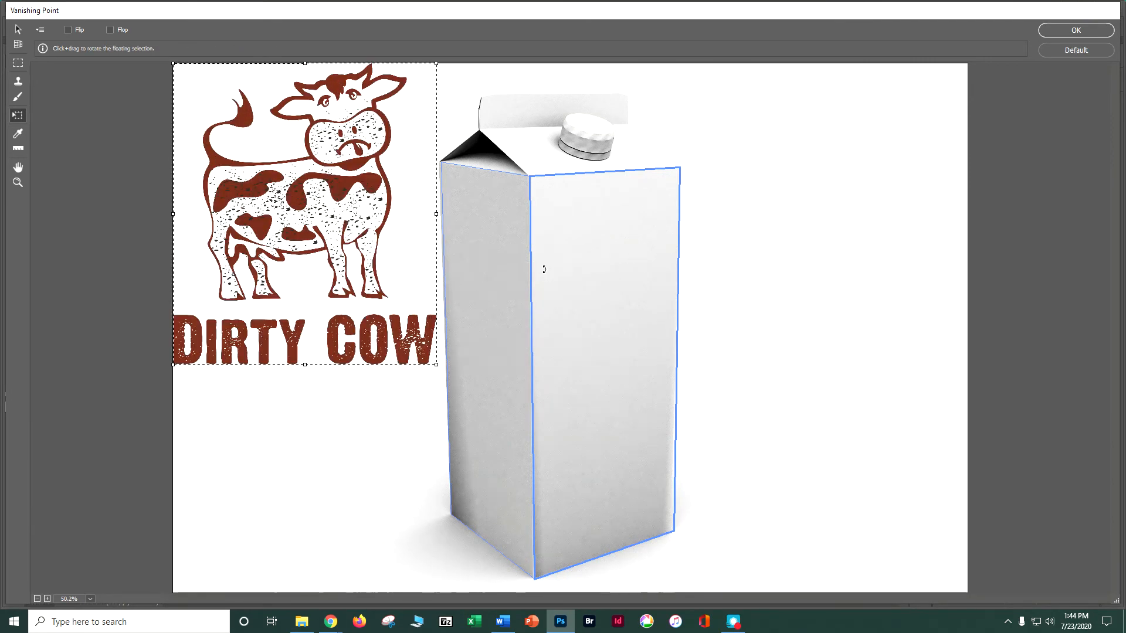
{"action": "key", "text": "ctrl+alt+z"}
Step: Paste the cow artwork again, place it on the carton's planes and scale it down to fit within both faces
{"action": "key", "text": "ctrl+v"}
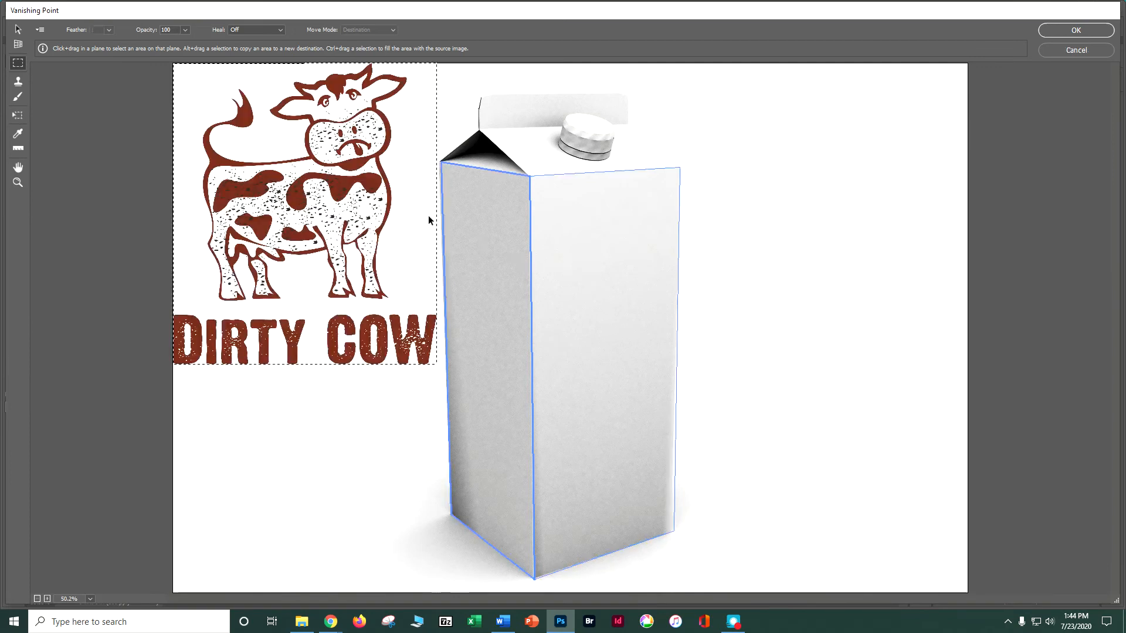
{"action": "left_click_drag", "start_coordinate": [349, 151], "coordinate": [685, 347]}
{"action": "key", "text": "t"}
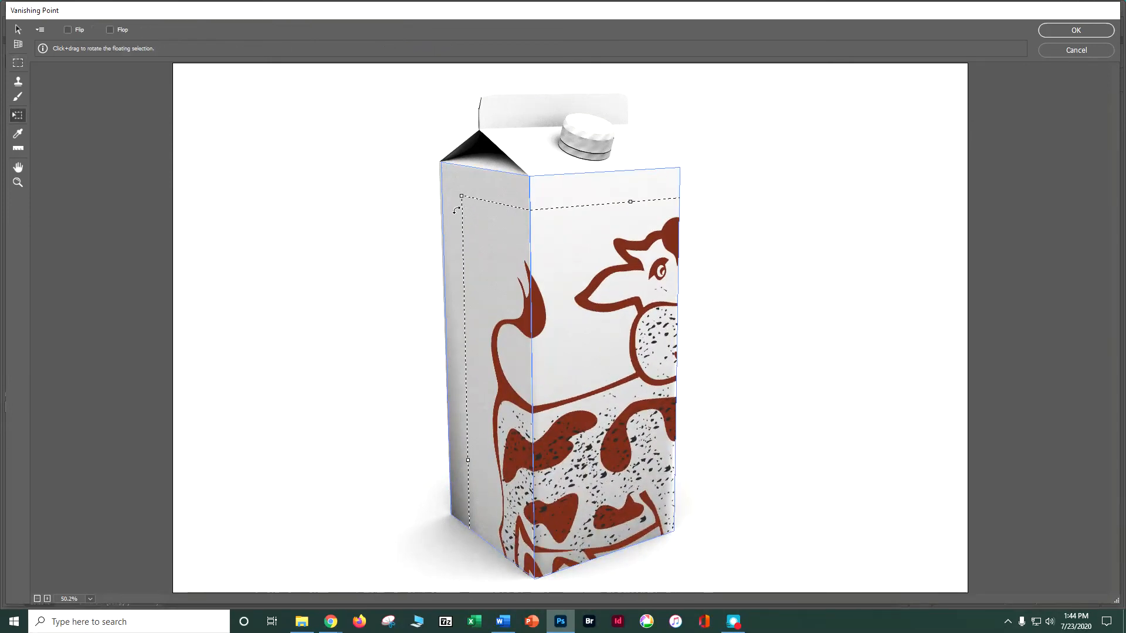
{"action": "left_click_drag", "start_coordinate": [462, 195], "coordinate": [548, 391]}
Step: Position the artwork across the carton's front corner, with DIRTY on the narrow face and COW on the wide one, and apply the filter
{"action": "left_click_drag", "start_coordinate": [622, 447], "coordinate": [498, 256]}
{"action": "key", "text": "ctrl+z"}
{"action": "left_click_drag", "start_coordinate": [567, 383], "coordinate": [496, 249]}
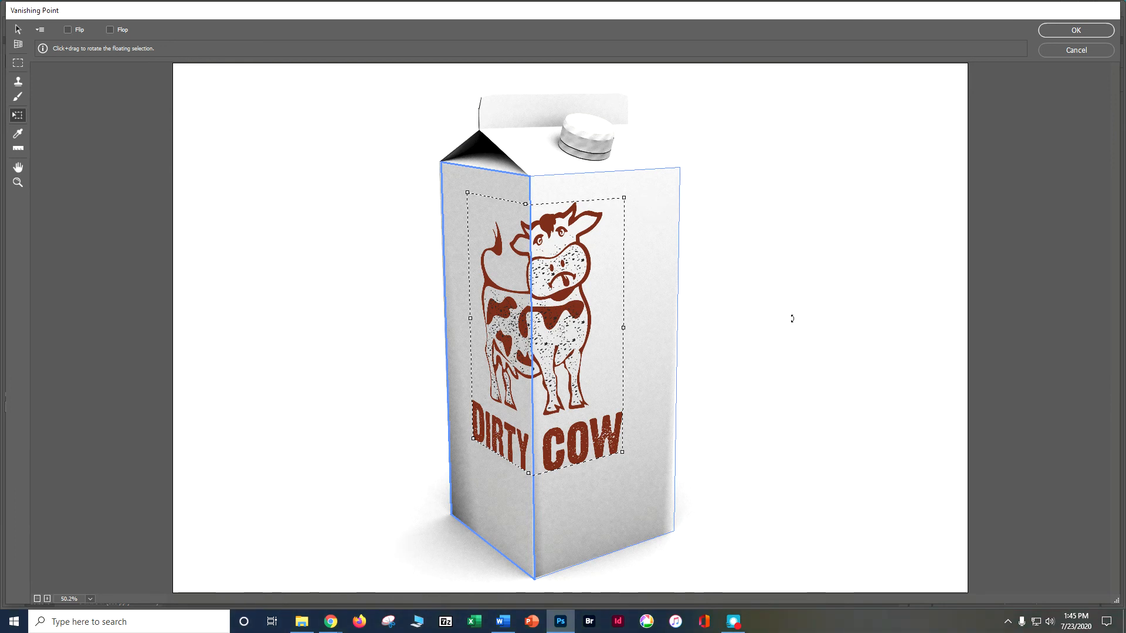
{"action": "left_click", "coordinate": [1071, 31]}
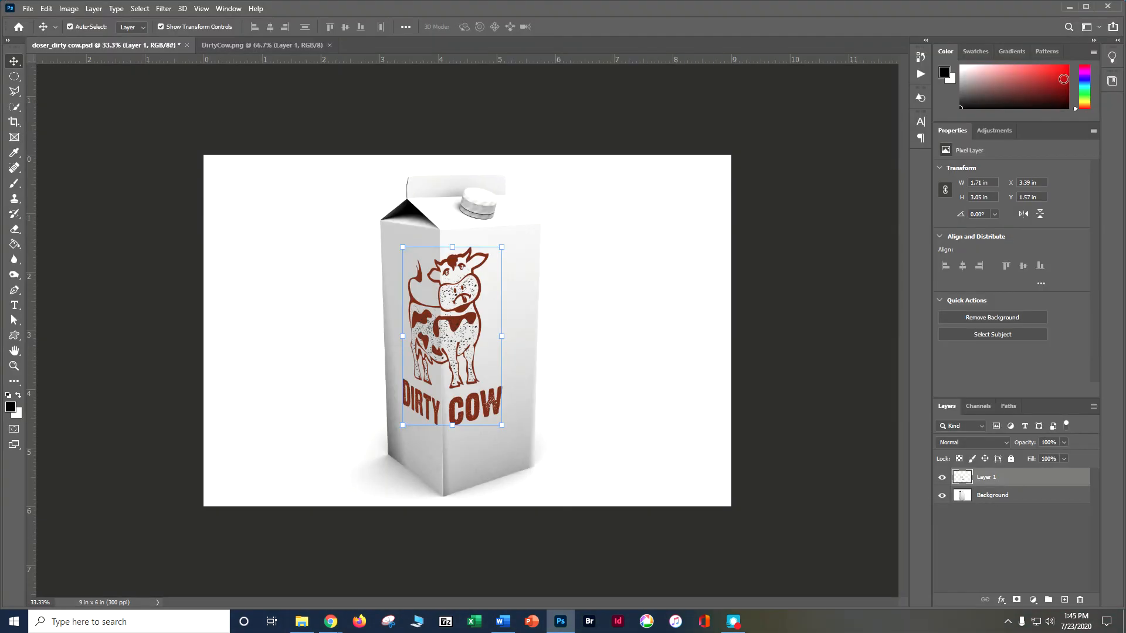
{"action": "left_click", "coordinate": [480, 465]}
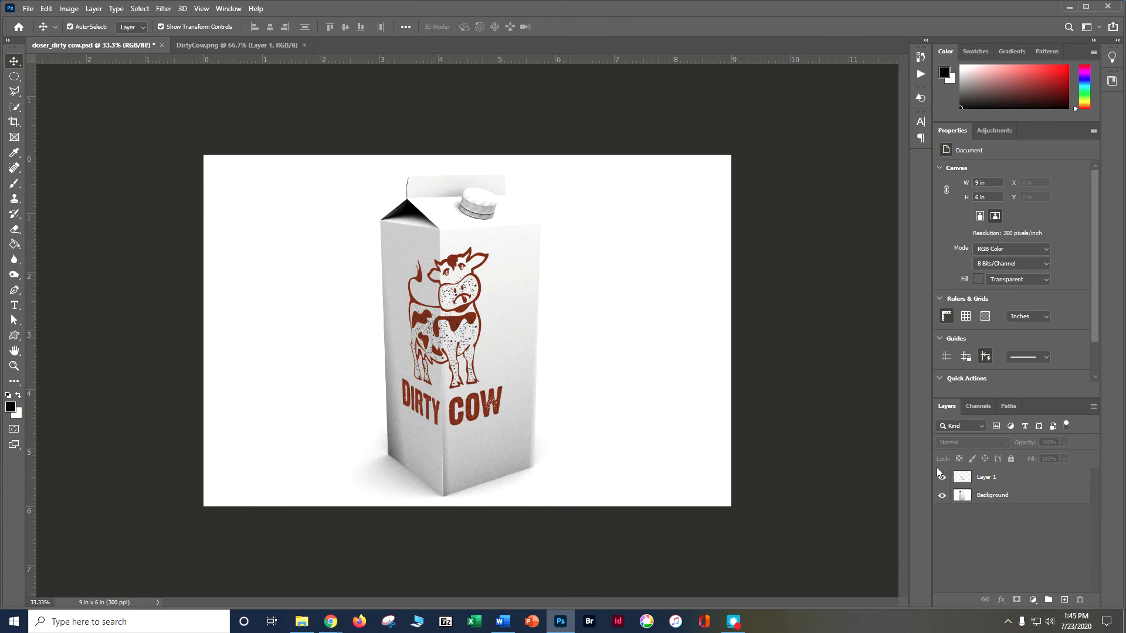
{"action": "left_click", "coordinate": [964, 478]}
{"action": "double_click", "coordinate": [965, 480]}
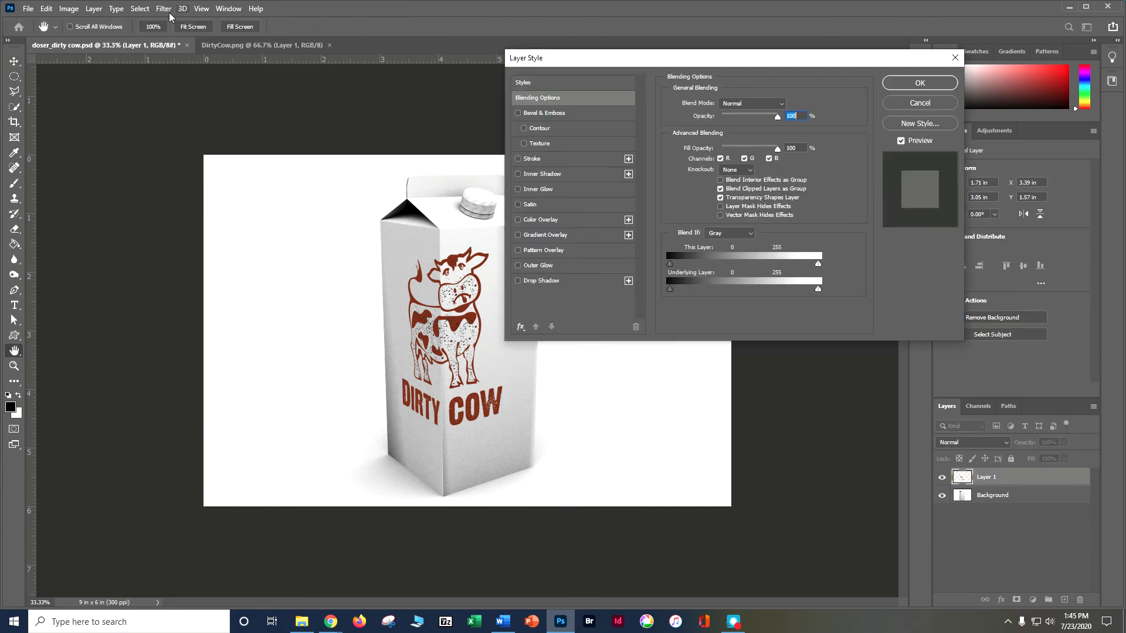
{"action": "left_click", "coordinate": [164, 9]}
{"action": "left_click", "coordinate": [918, 104]}
{"action": "left_click", "coordinate": [919, 104]}
Step: Reopen the Vanishing Point filter on the artwork layer to review its perspective planes, and close it without changes
{"action": "left_click", "coordinate": [164, 9]}
{"action": "left_click", "coordinate": [176, 111]}
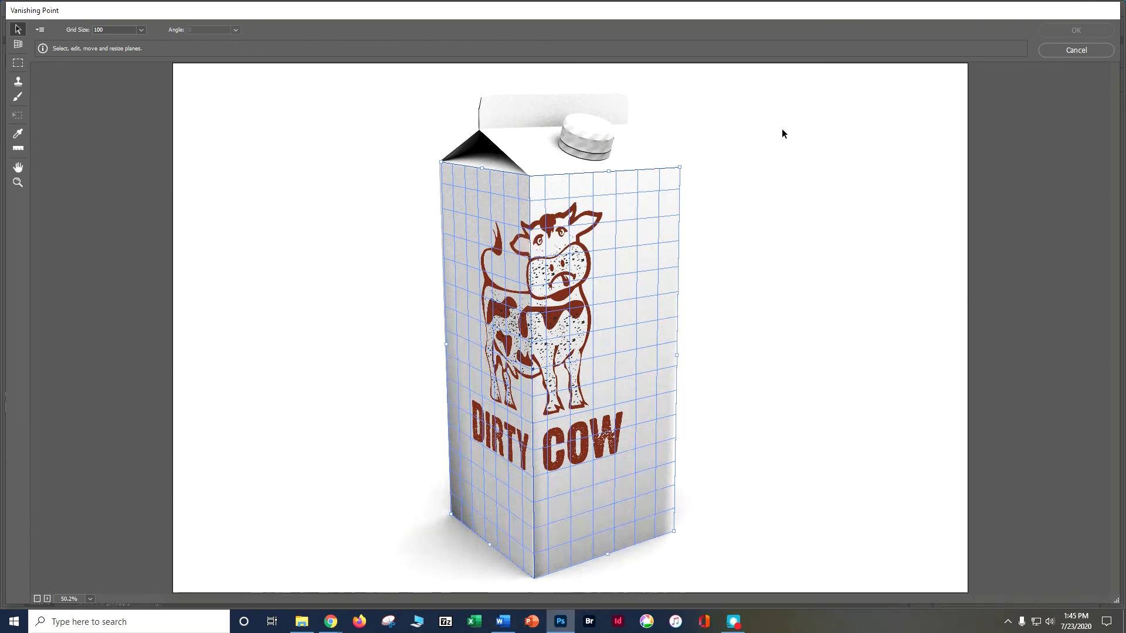
{"action": "left_click", "coordinate": [1076, 51]}
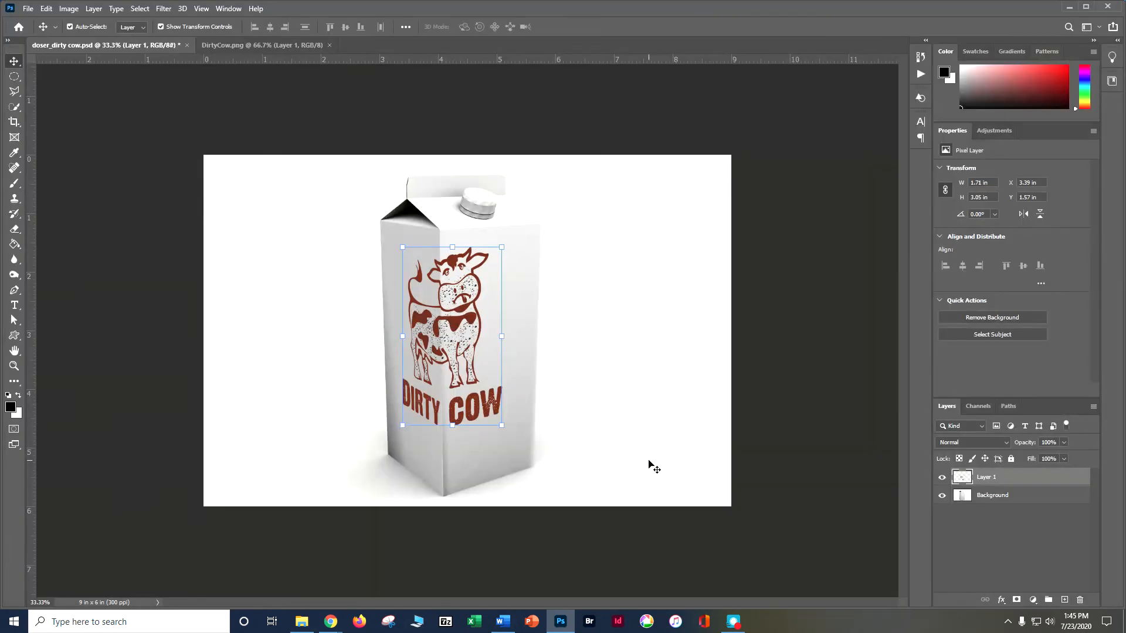